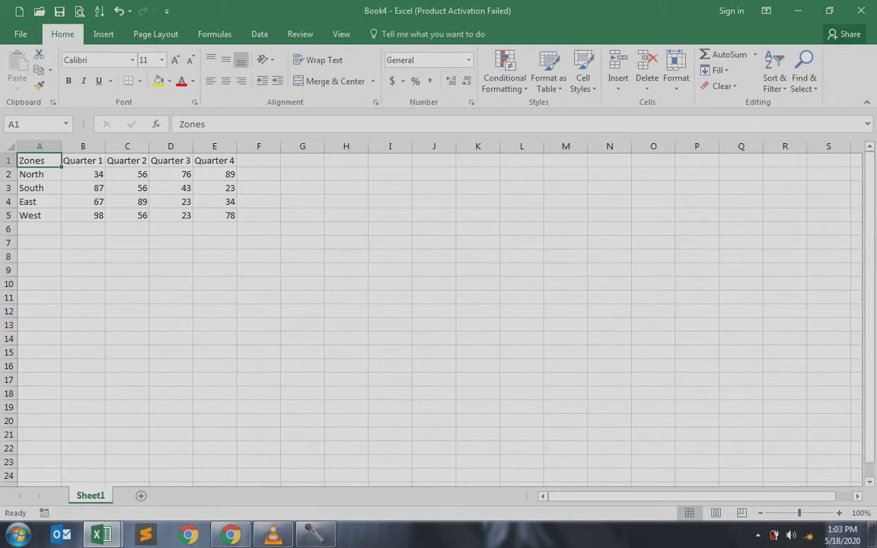
- Select the quarter headings in cells B1:E1 of the zones table
key("Right")
key("Right")
key("Right")
key("Left")
key("Left")
key("Left")
key("Right")
key("shift+Right")
key("shift+Right")
key("shift+Right")
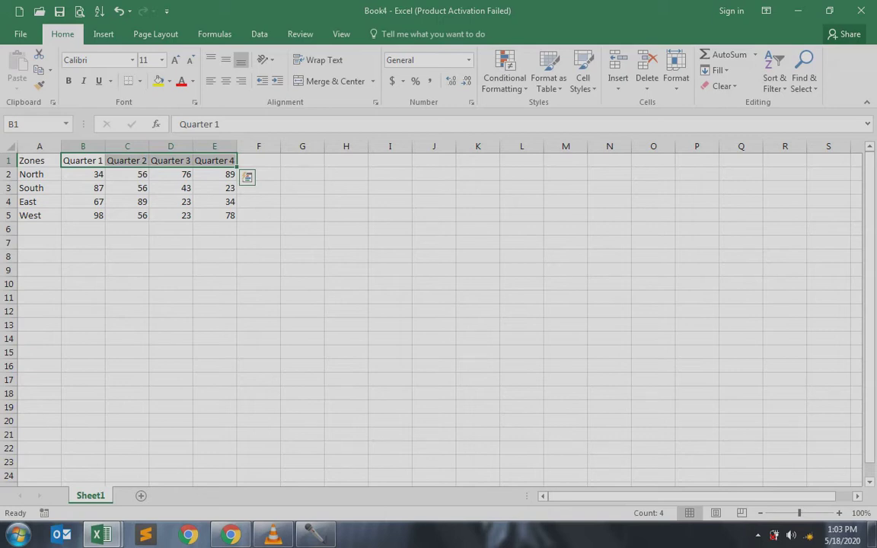
- Select the zone names in cells A2:A5
key("Left")
key("Down")
key("shift+Down")
key("shift+Down")
key("shift+Down")
key("shift+Down")
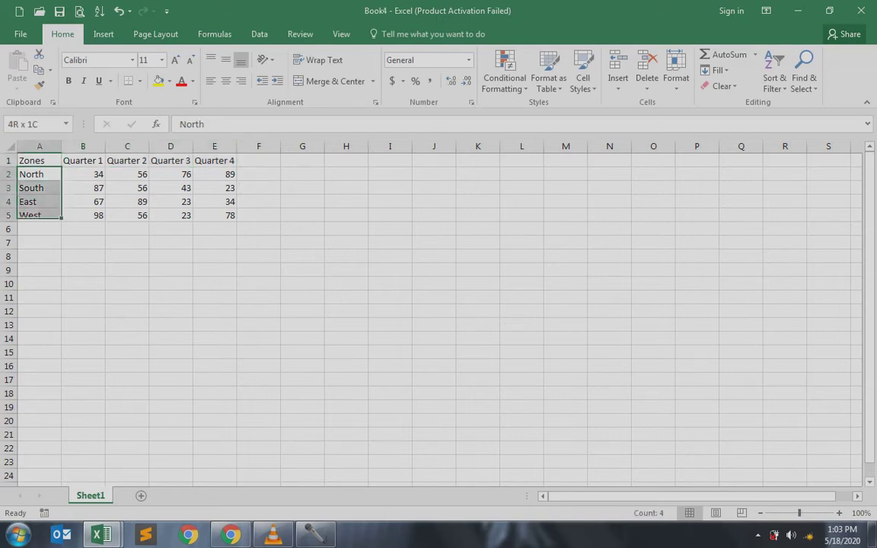
key("shift+Up")
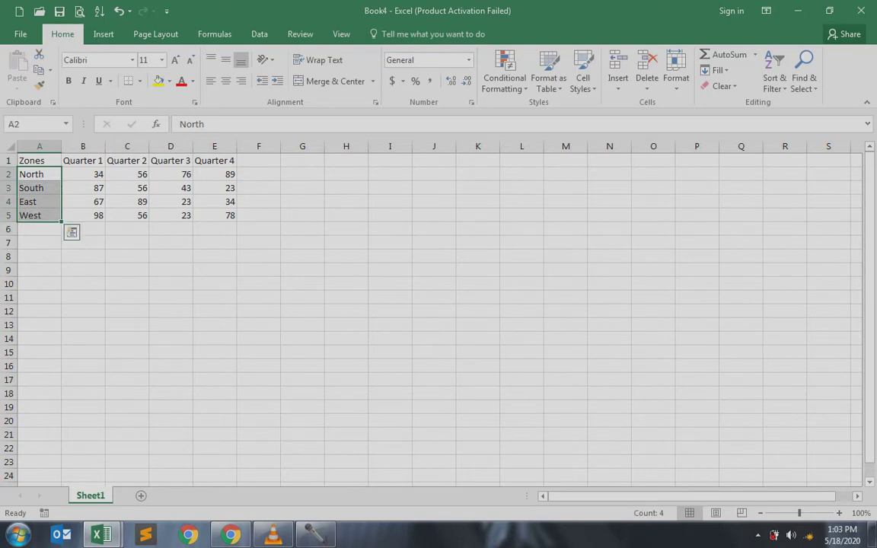
- Select the numeric values for all zones and quarters in cells B2:E5
key("Right")
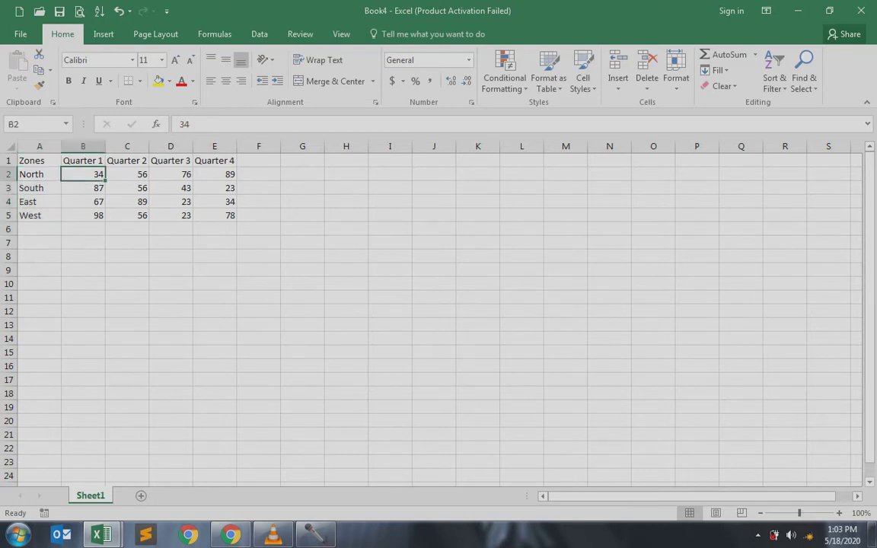
key("shift+Right")
key("shift+Right")
key("shift+Right")
key("shift+Down")
key("shift+Down")
key("shift+Down")
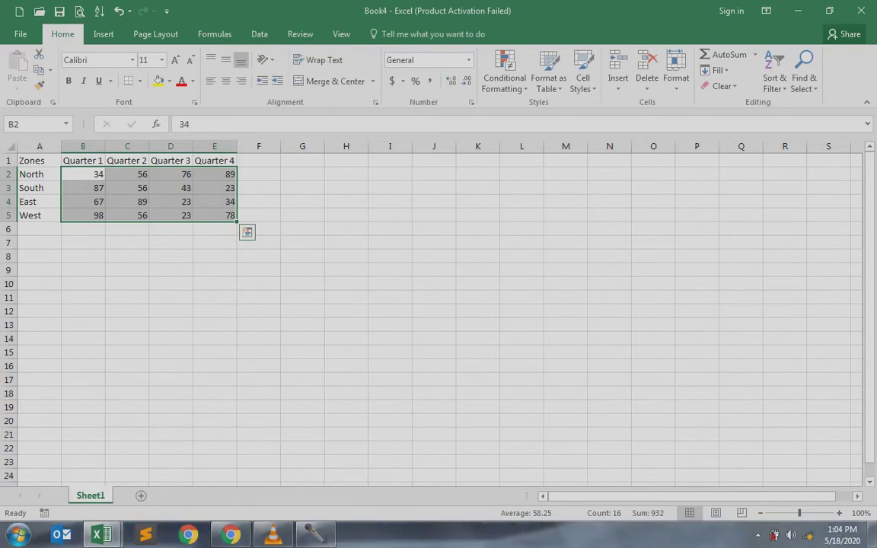
- Insert a 2-D clustered column chart from the zones and quarters table, with only one cell inside the data selected
left_click(40, 174)
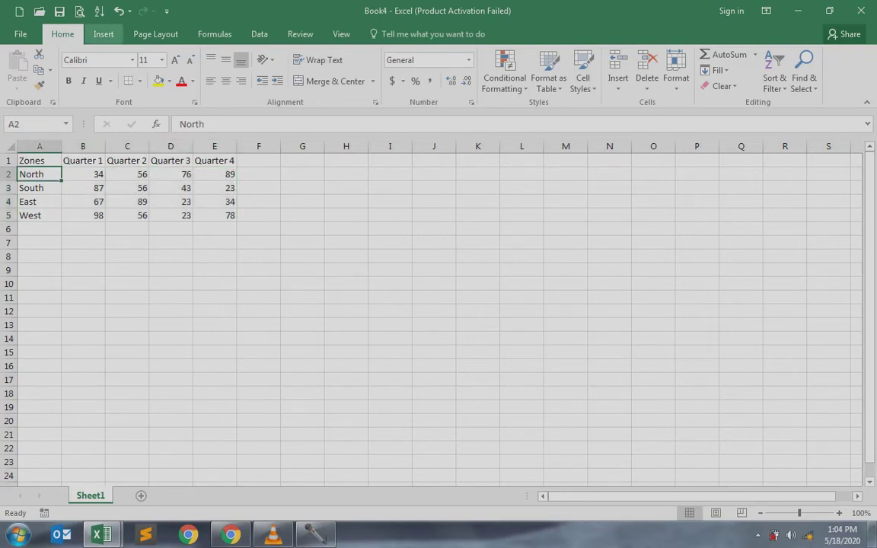
left_click(103, 33)
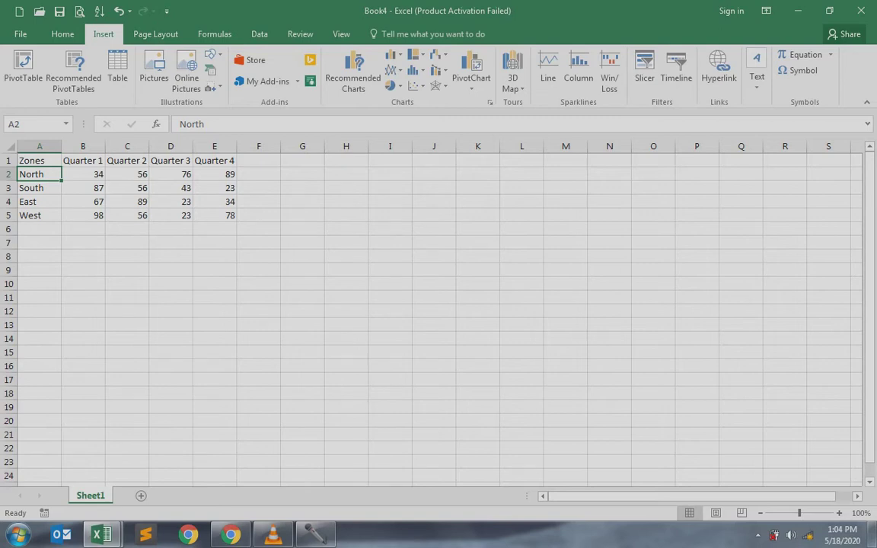
left_click(215, 187)
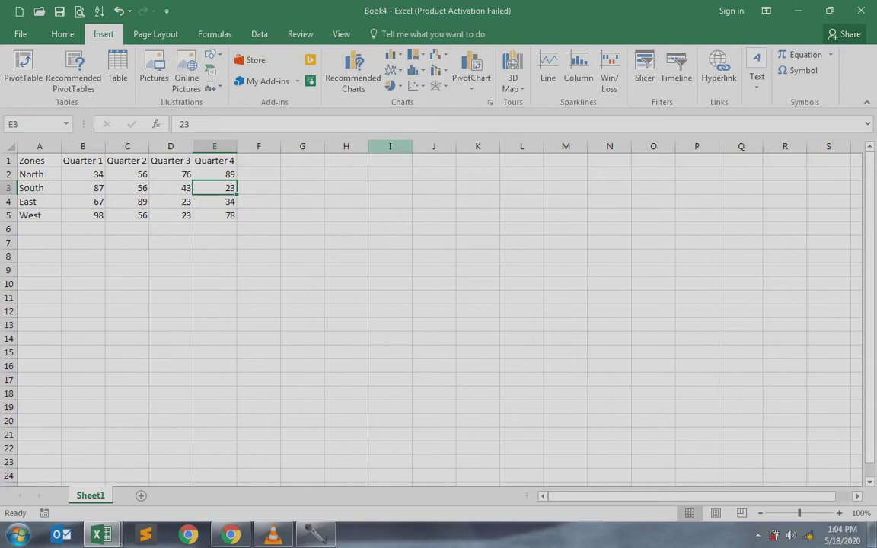
left_click(390, 215)
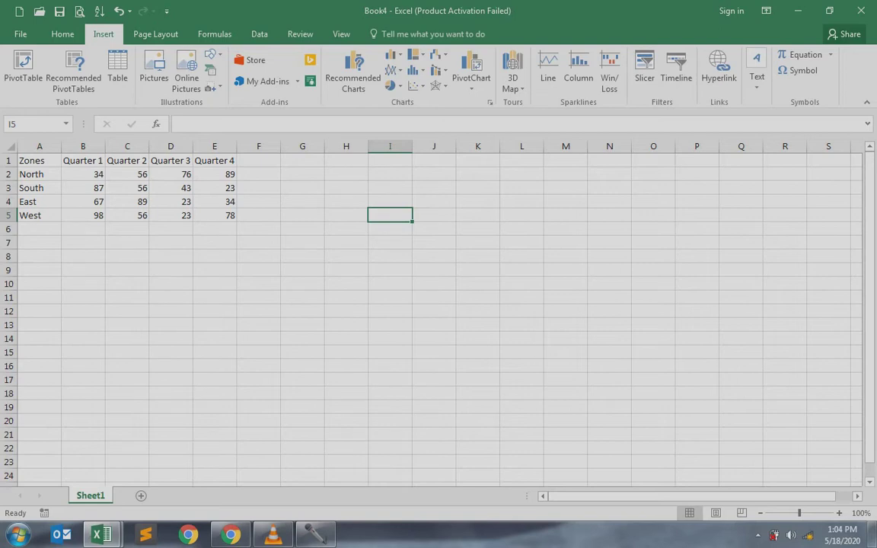
left_click(127, 202)
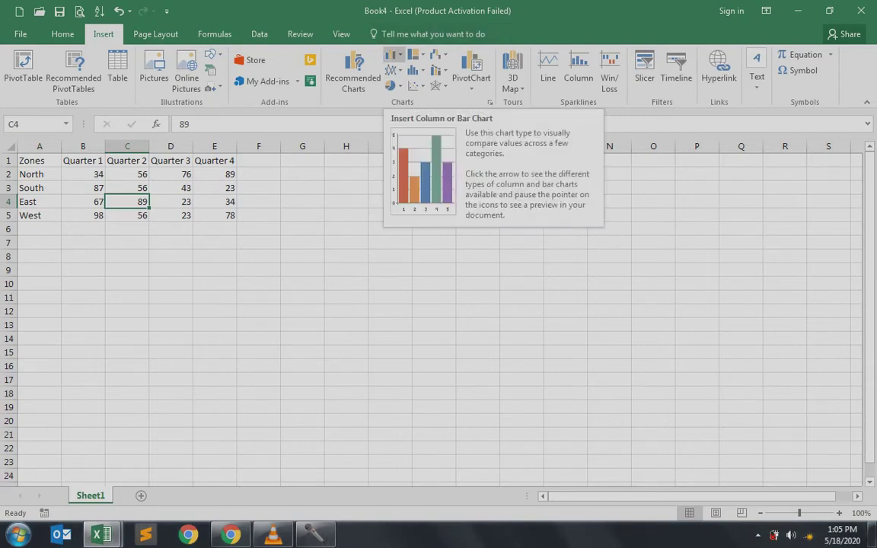
left_click(395, 54)
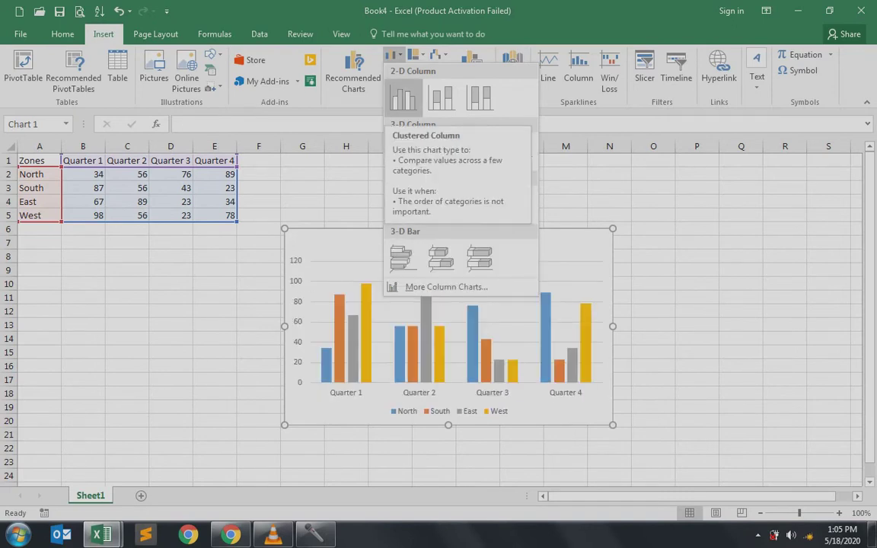
left_click(403, 96)
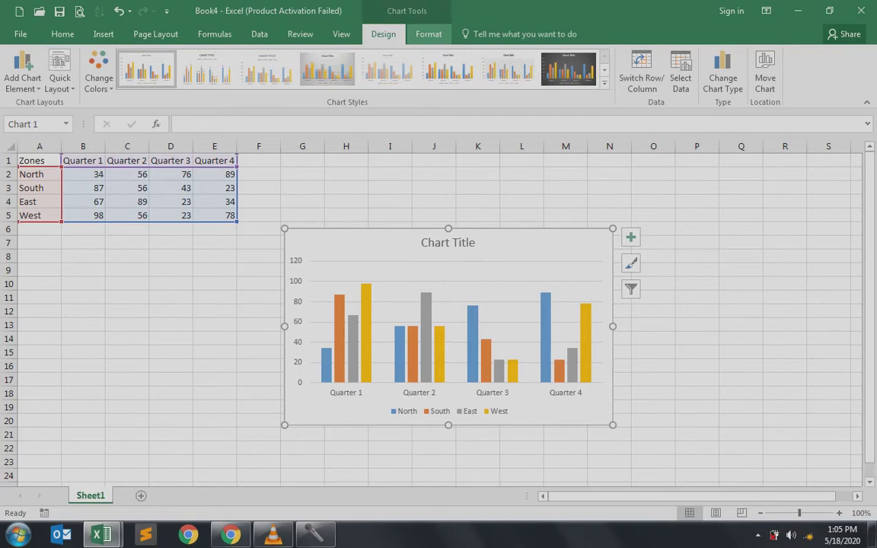
- Move the chart closer to the data table so it covers about columns F to M, rows 4 to 18
left_click(428, 34)
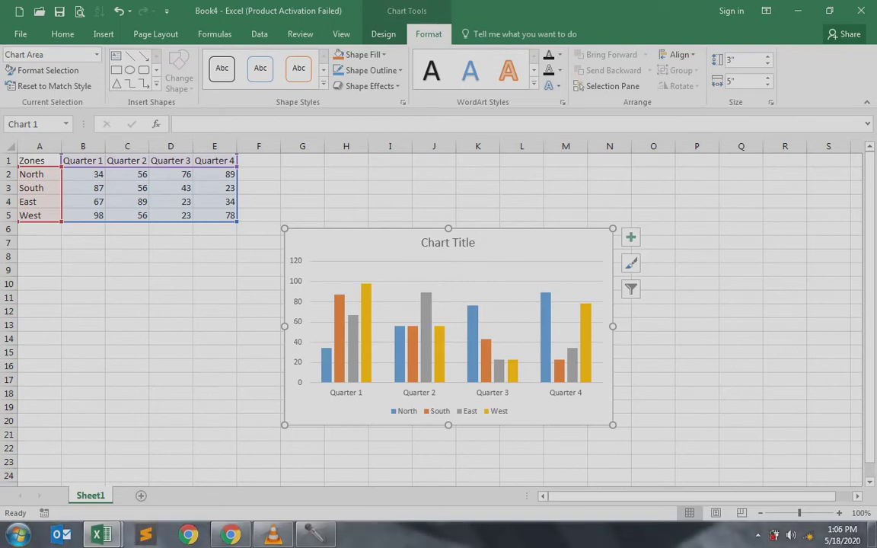
left_click(383, 33)
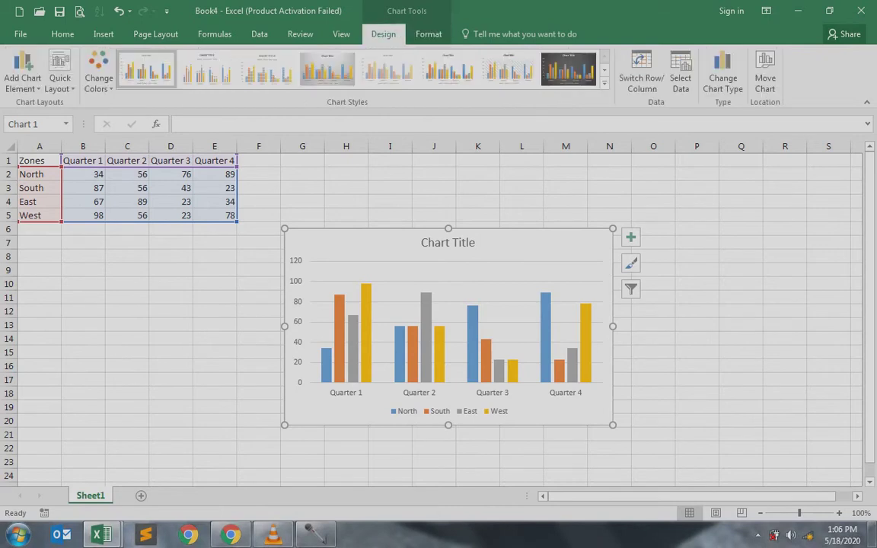
left_click_drag(448, 242, 418, 211)
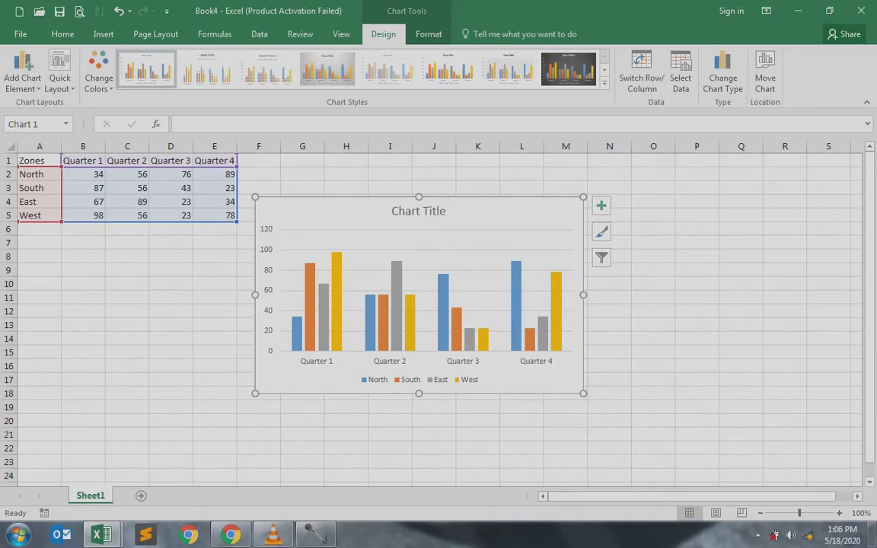
- Browse the available chart styles and colour schemes for the column chart
left_click(604, 83)
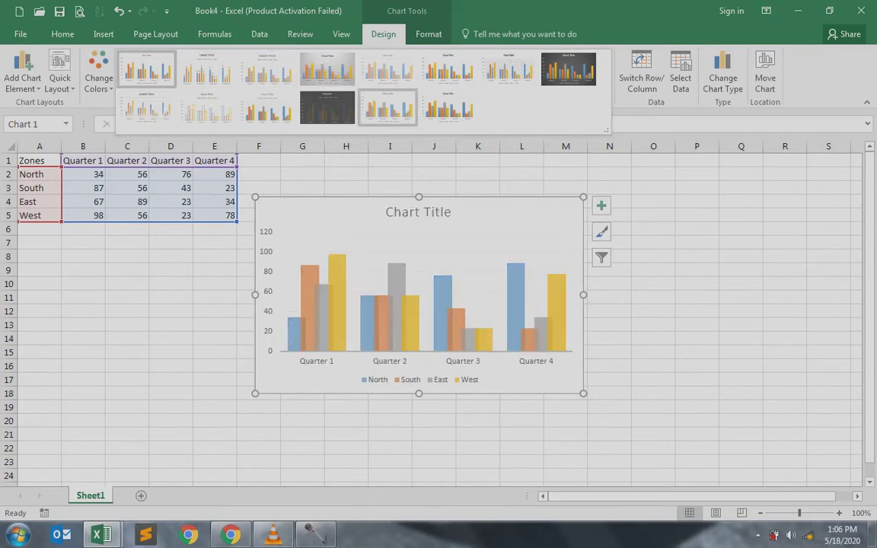
key("Escape")
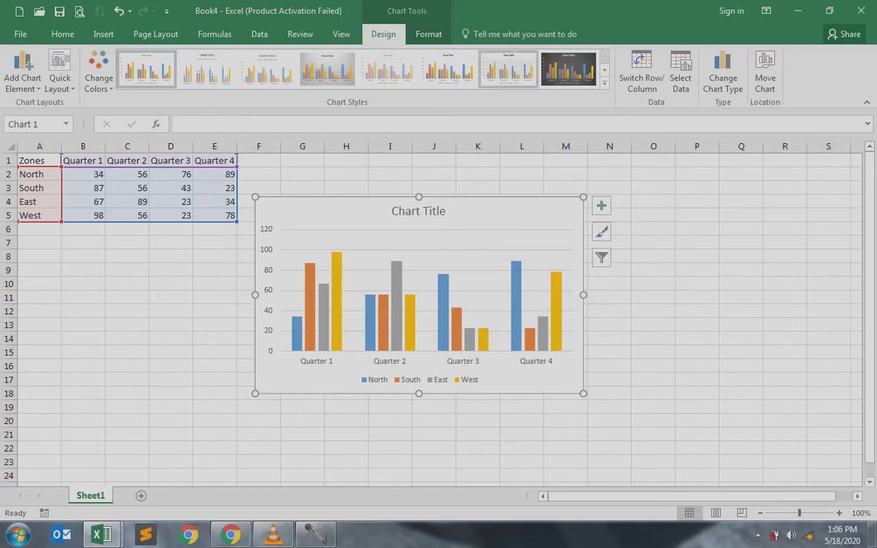
left_click(98, 77)
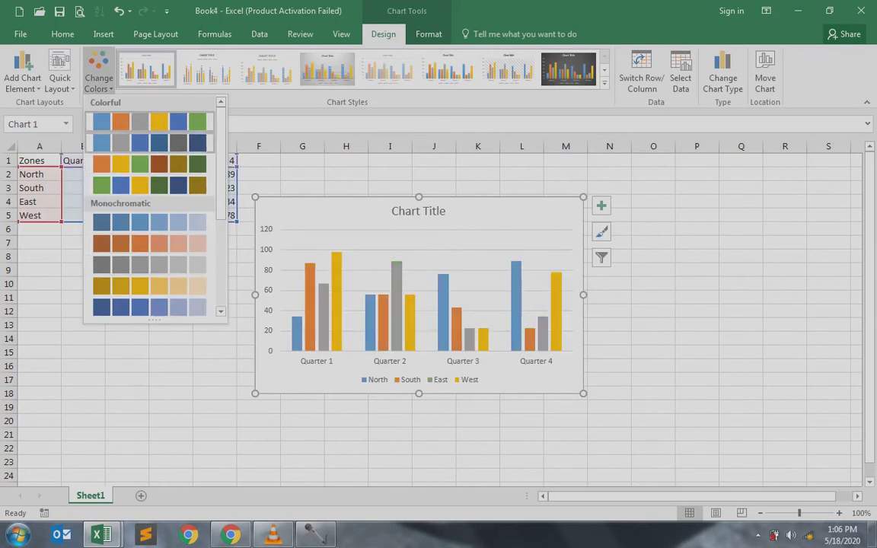
key("Escape")
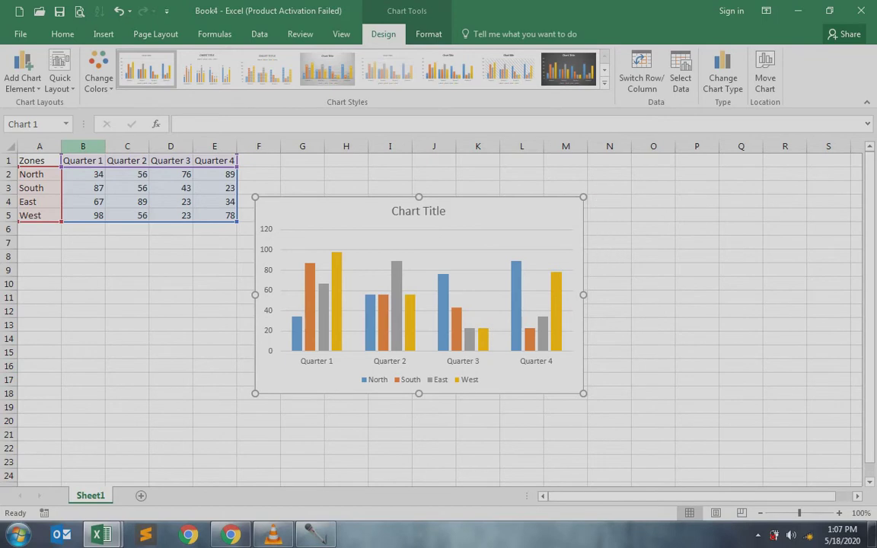
- Go through the Quarter 1 to Quarter 4 columns one by one and compare them with the chart's category groups
left_click(83, 146)
left_click(127, 147)
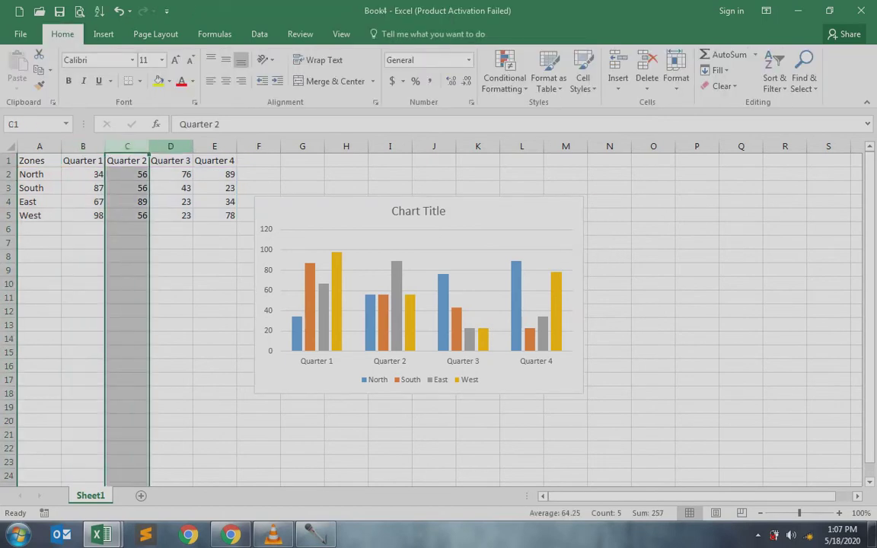
left_click(171, 146)
left_click(215, 146)
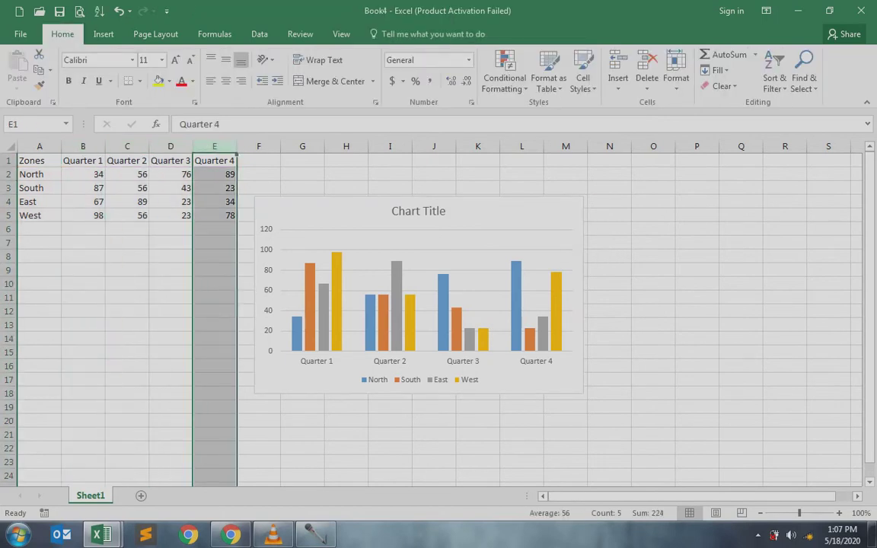
mouse_move(297, 341)
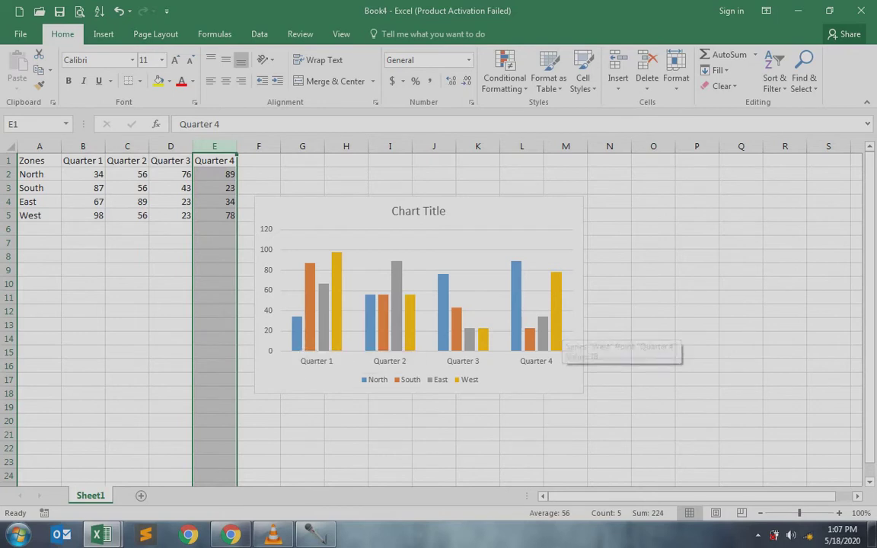
left_click(536, 228)
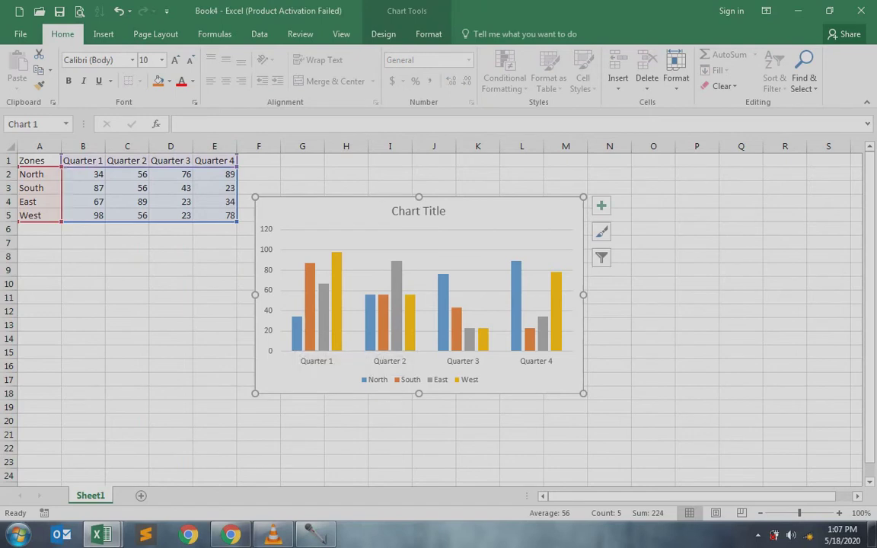
- Go through the North, South, East and West rows one by one to relate them to the chart's series
left_click(8, 174)
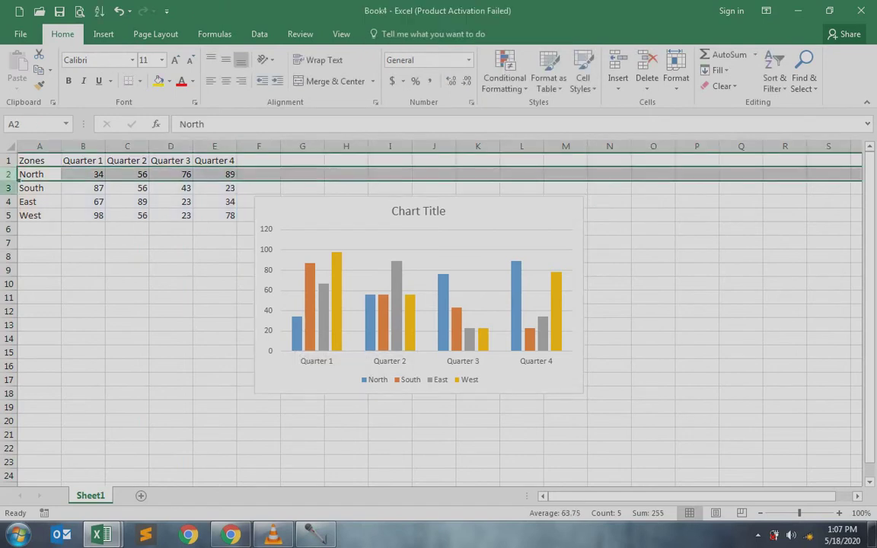
left_click(8, 188)
left_click(9, 202)
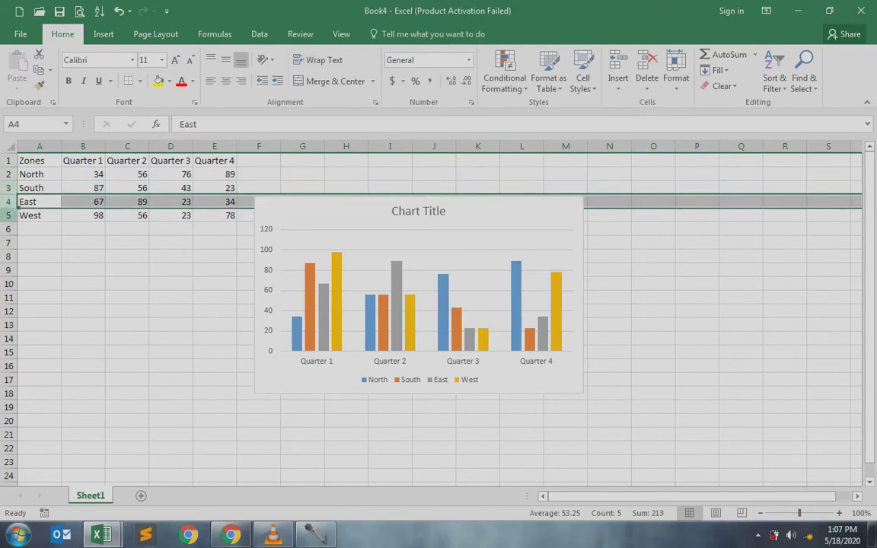
left_click(8, 216)
- Switch the chart's rows and columns to group the bars by zone, inspect the bars, and switch back to grouping by quarter
left_click(339, 215)
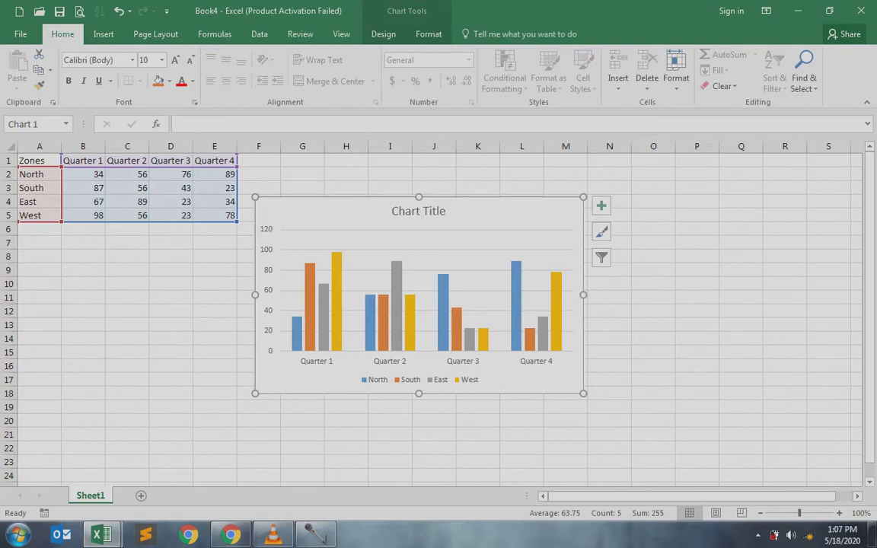
left_click(383, 33)
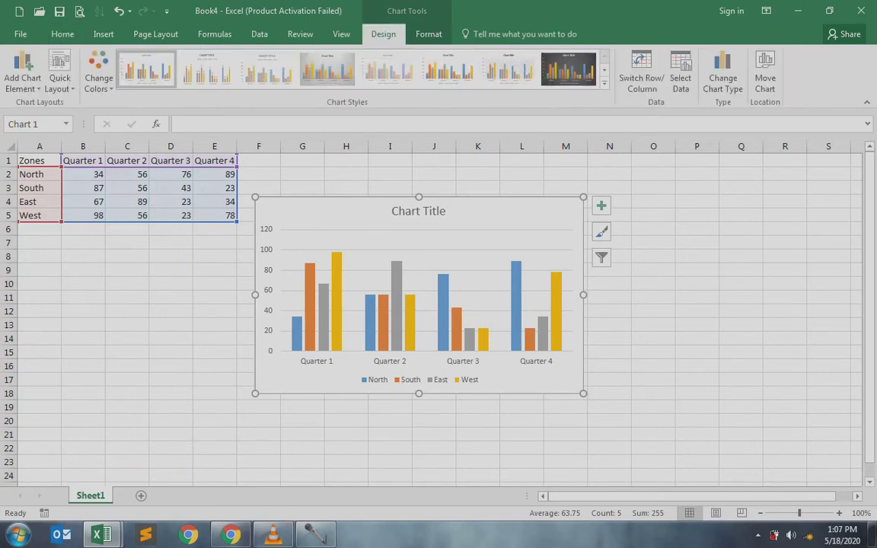
left_click(641, 72)
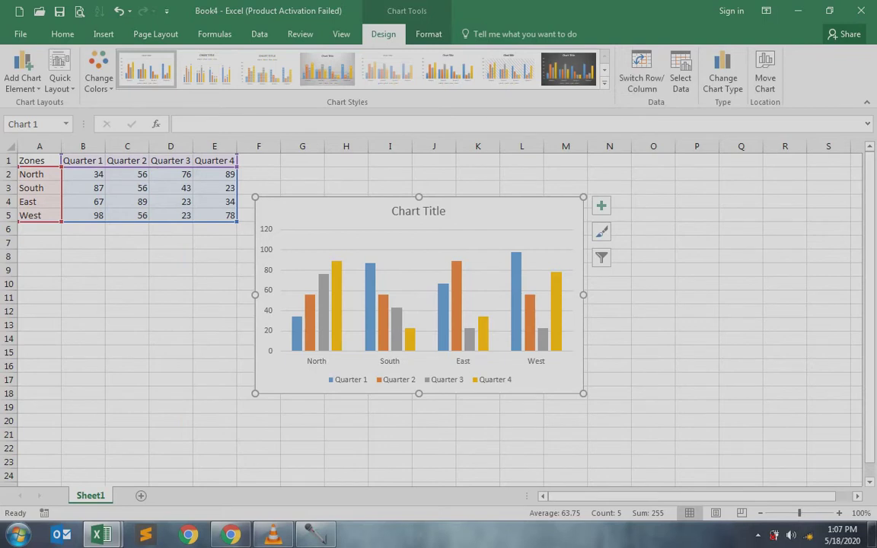
mouse_move(297, 327)
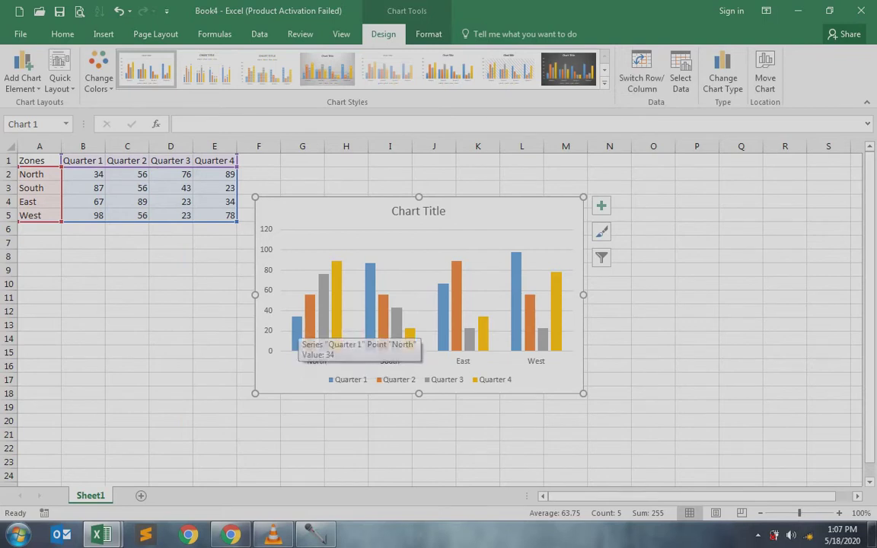
mouse_move(323, 323)
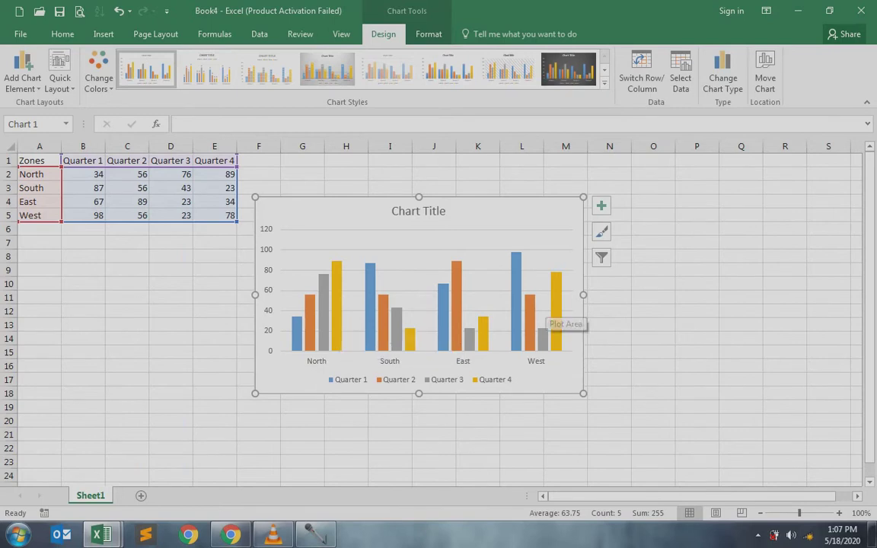
left_click(641, 68)
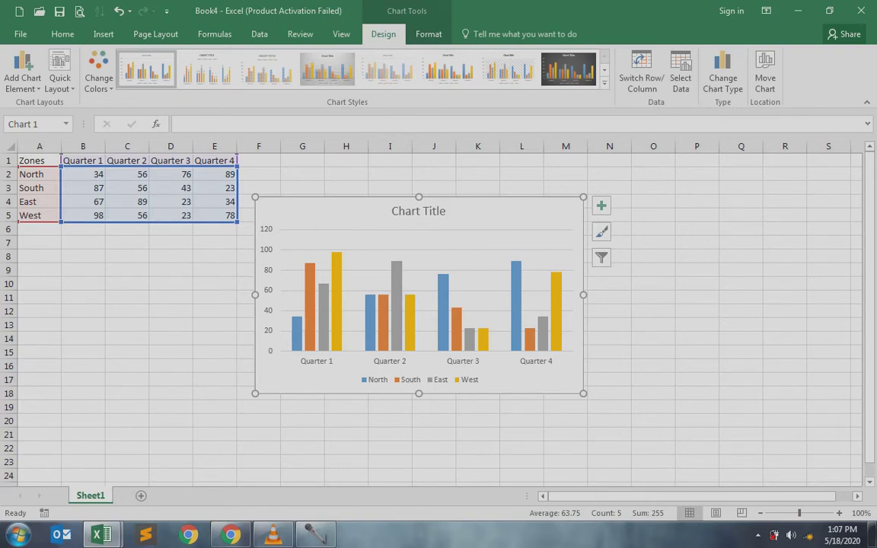
- Shrink the chart's source values to B2:C4, extend them to B2:D4, and restore the full range B2:E5
left_click_drag(237, 222, 147, 206)
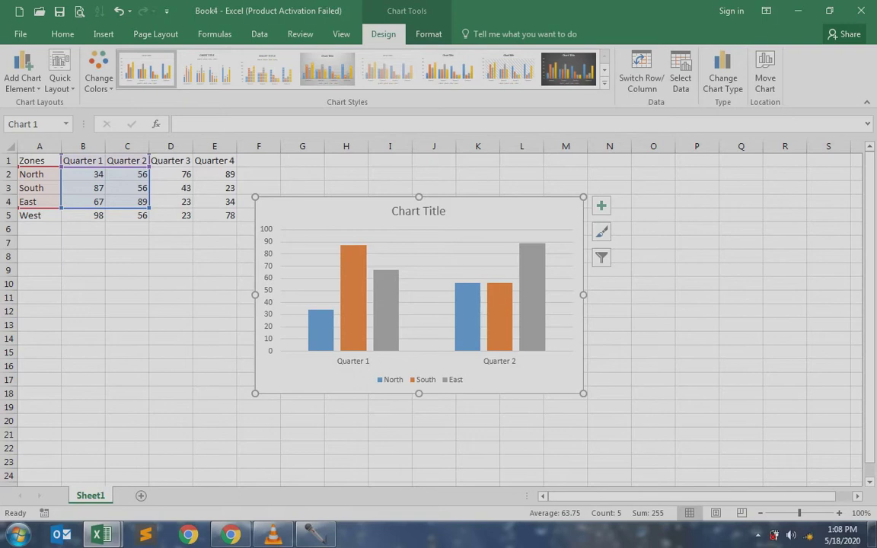
left_click_drag(149, 208, 193, 208)
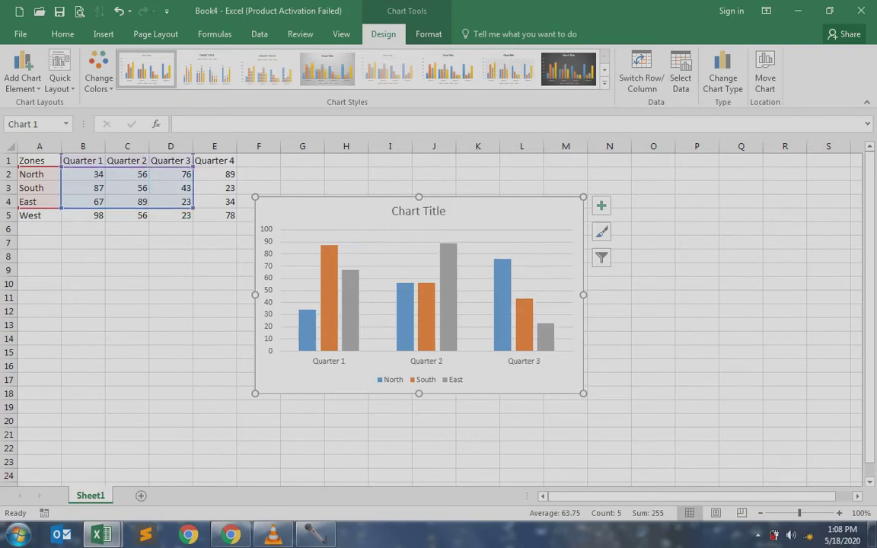
left_click_drag(192, 207, 236, 221)
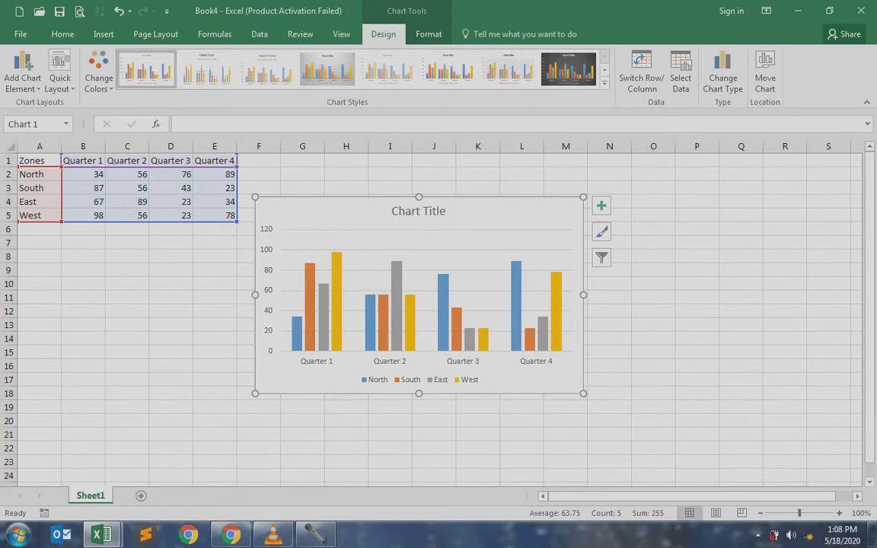
- Filter the chart's data source to show only the North and East series for Quarter 2 and Quarter 4
left_click(681, 72)
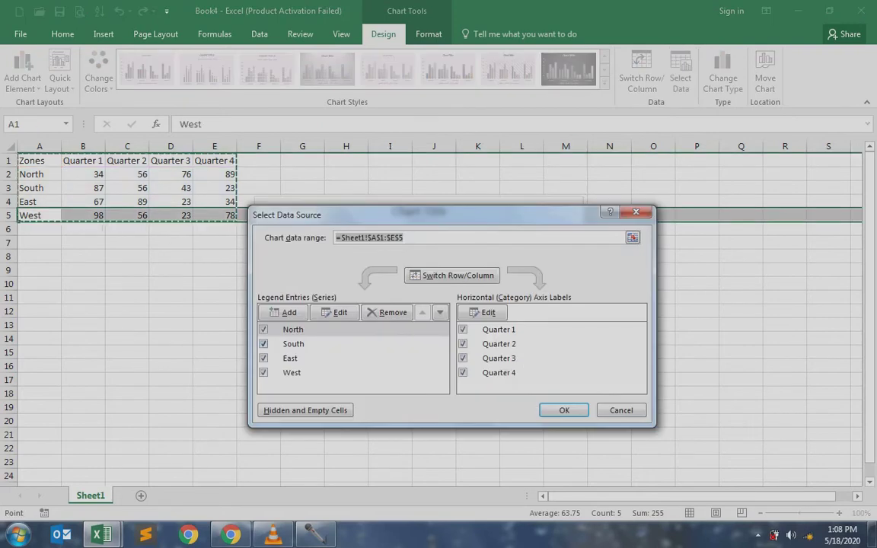
left_click(263, 344)
left_click(263, 373)
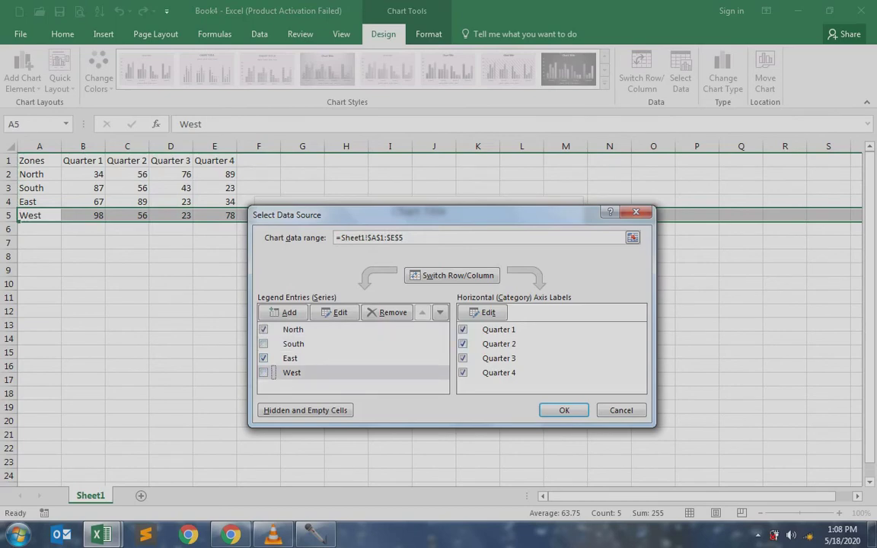
left_click(463, 329)
left_click(462, 358)
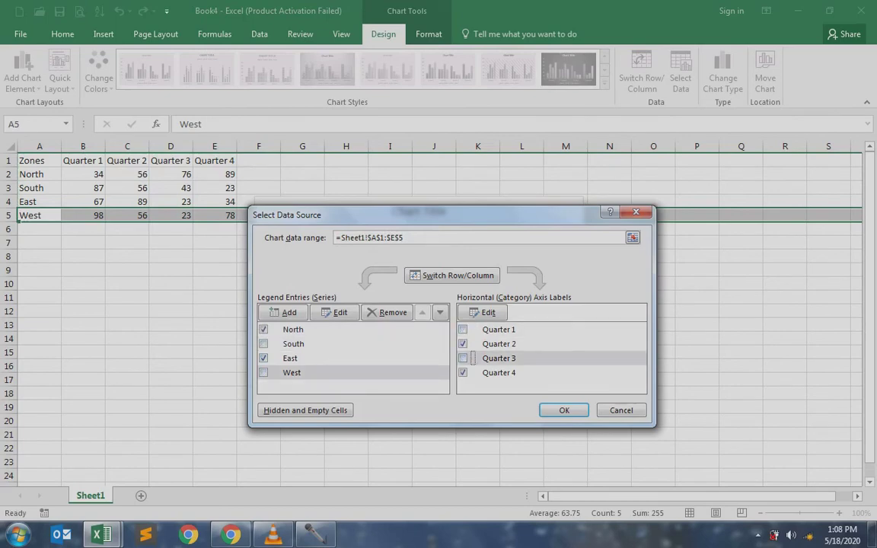
key("Return")
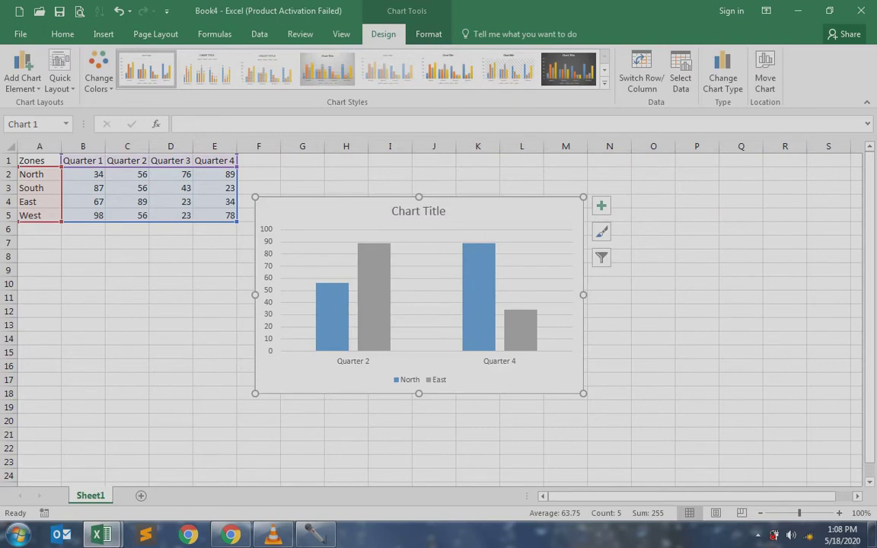
- Restore the Quarter 1 and Quarter 3 categories and the South and West series in the chart's data source
left_click(680, 82)
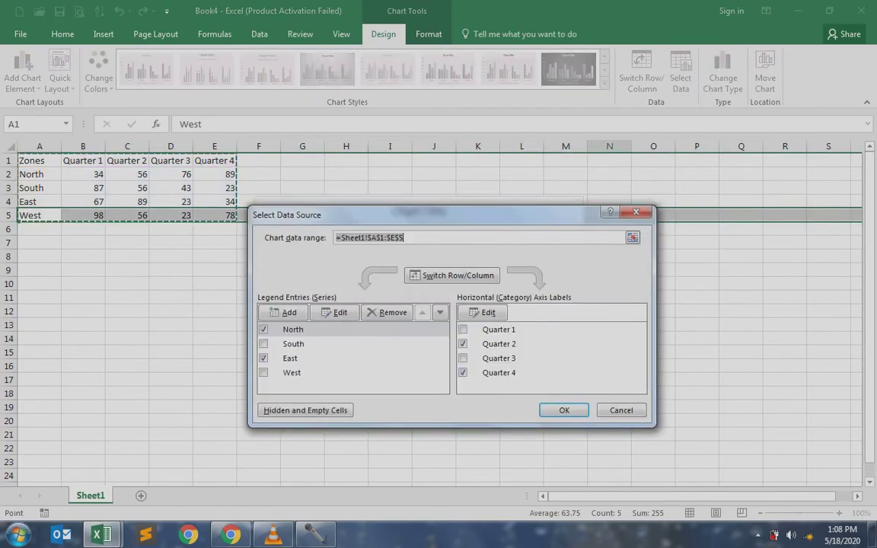
left_click(462, 330)
left_click(463, 359)
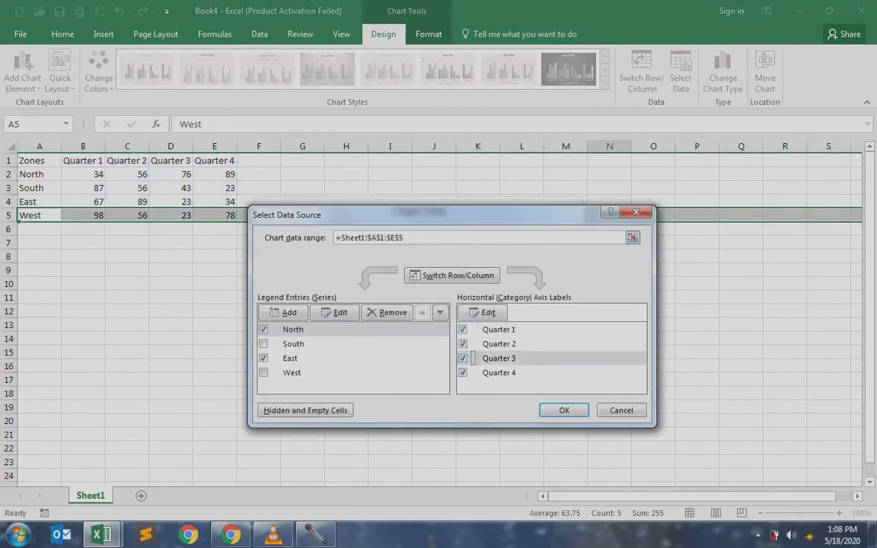
left_click(264, 344)
left_click(263, 373)
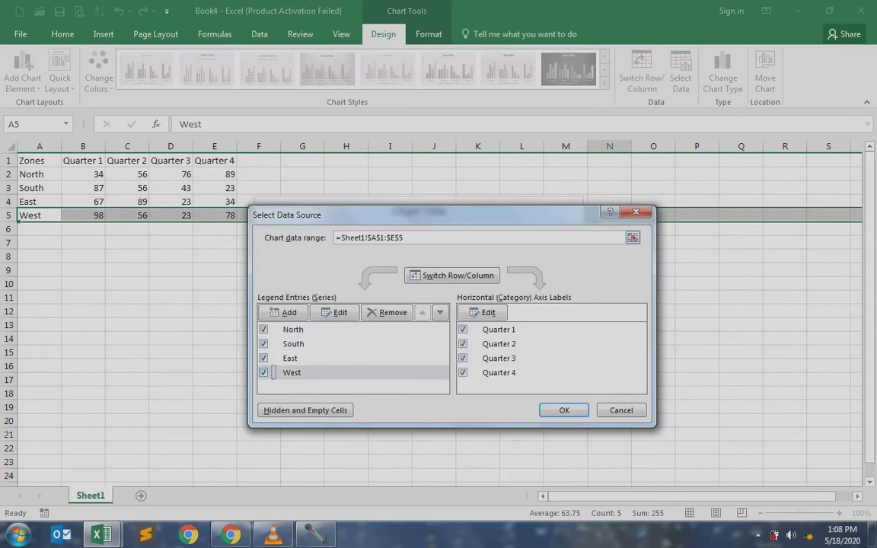
key("Return")
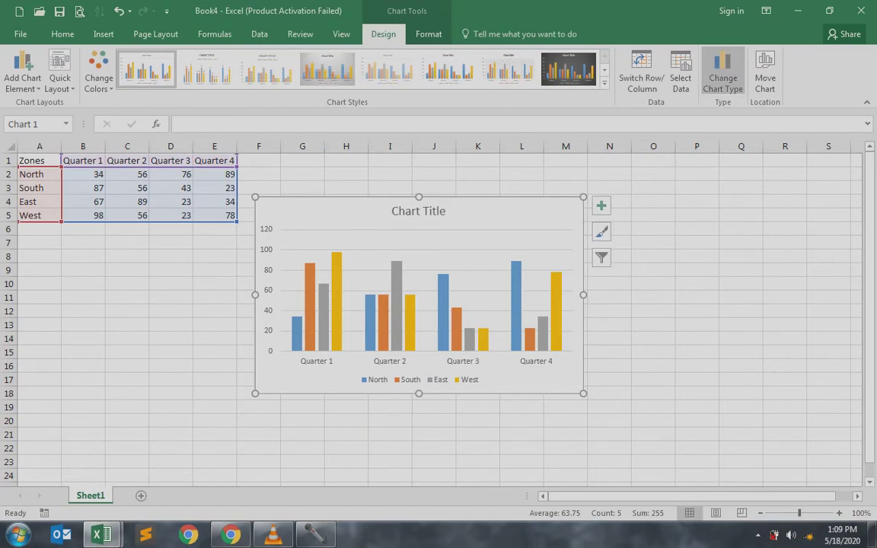
- Change the chart type to Line and return it to Clustered Column
left_click(722, 76)
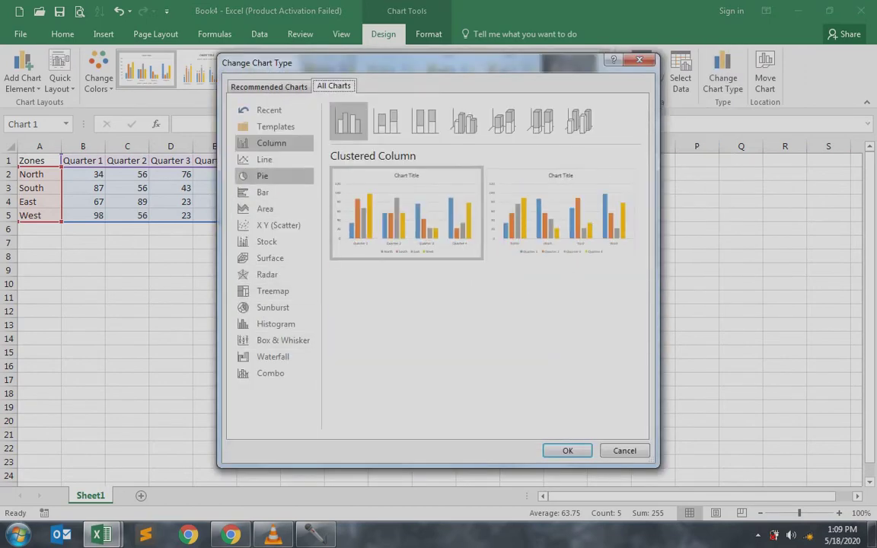
left_click(265, 159)
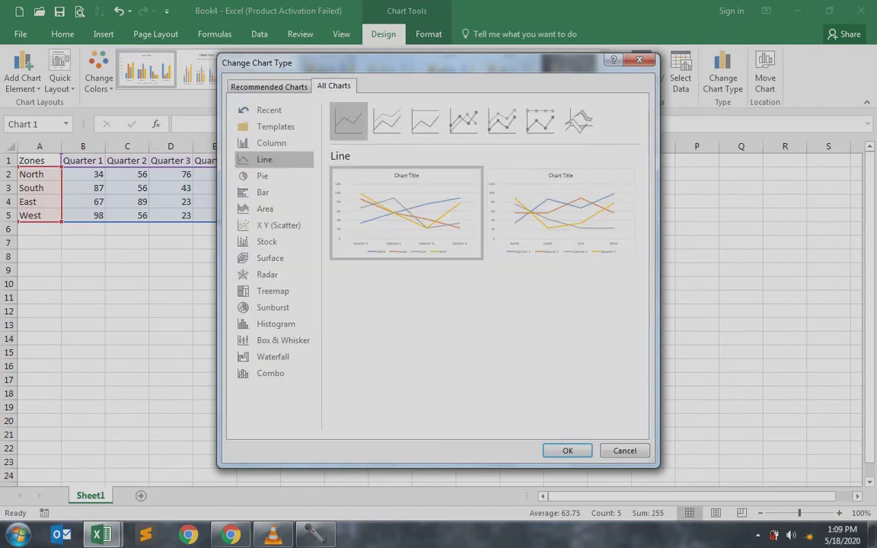
key("Return")
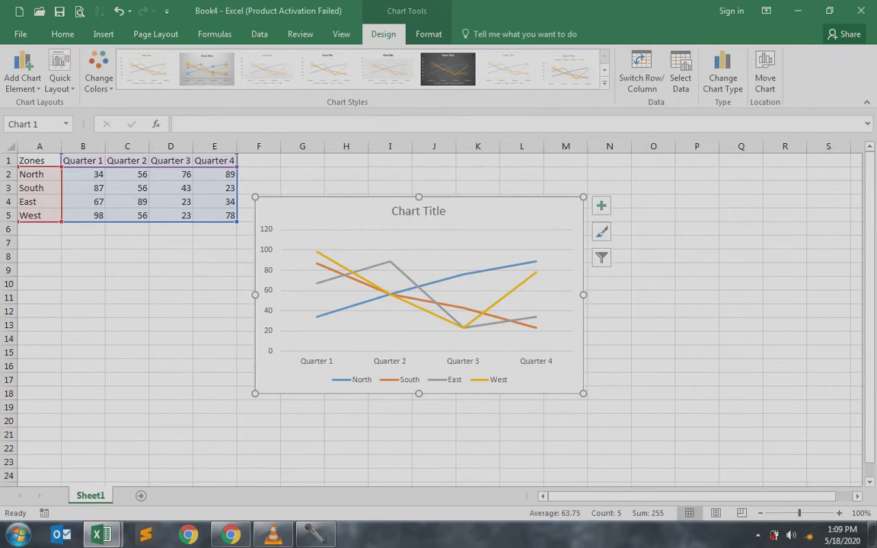
left_click(723, 76)
left_click(271, 143)
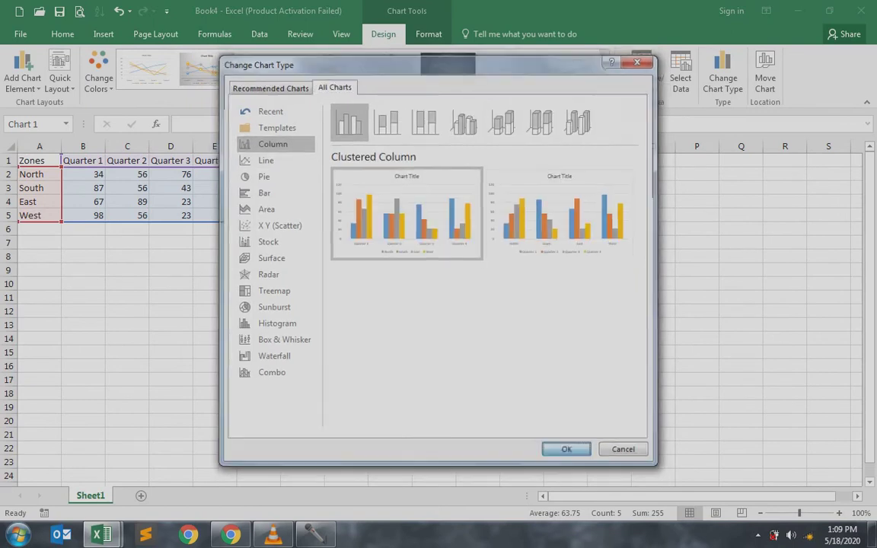
key("Return")
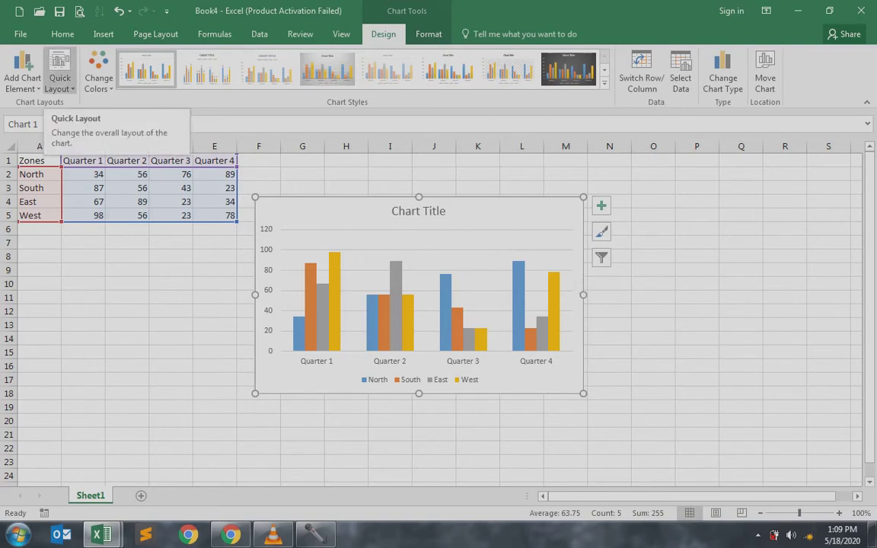
- Look through the chart's quick layouts, WordArt styles, shape fill colors and shape style presets
left_click(59, 73)
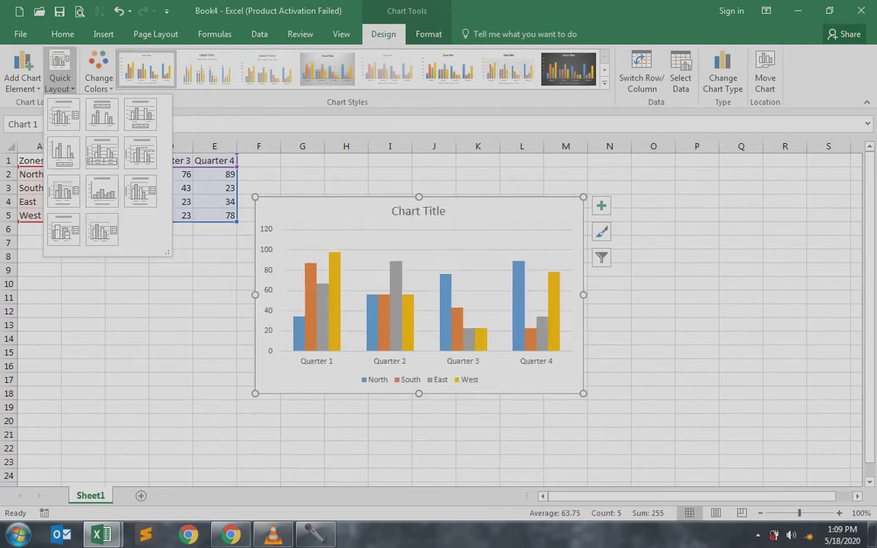
key("Escape")
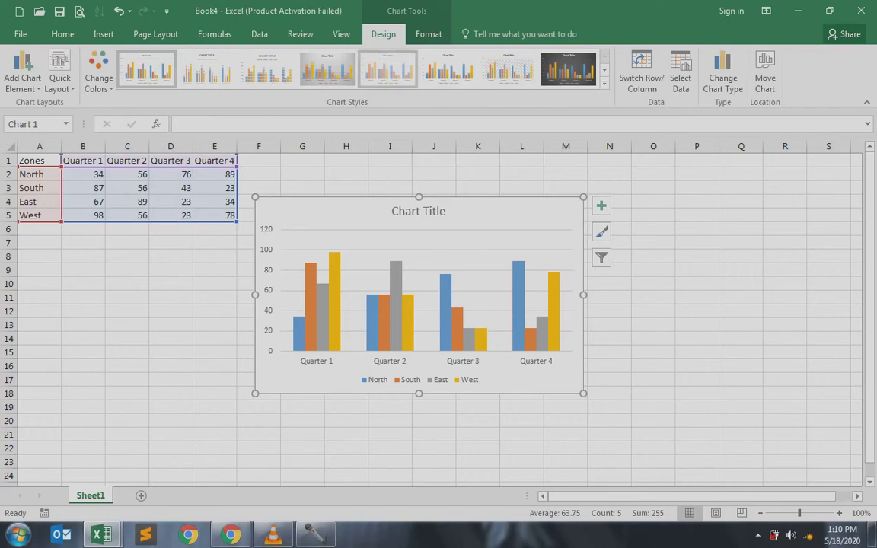
left_click(429, 33)
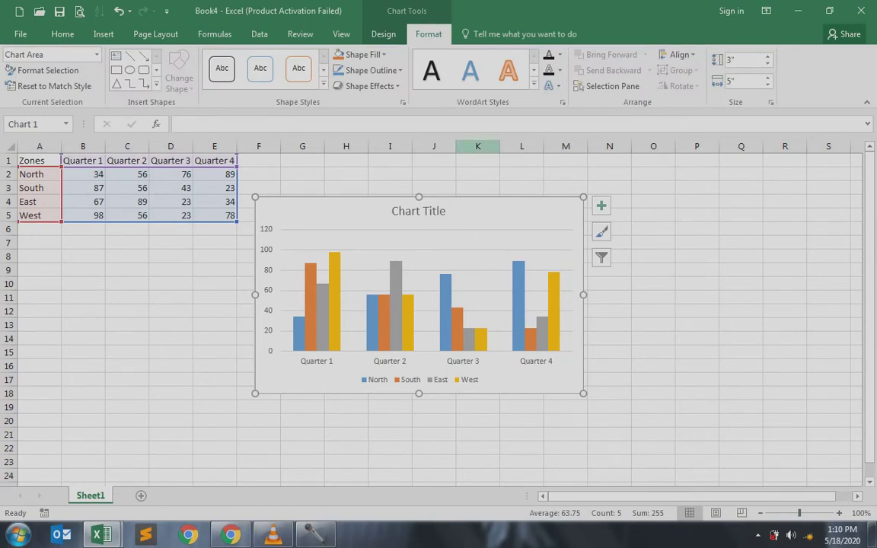
left_click(534, 86)
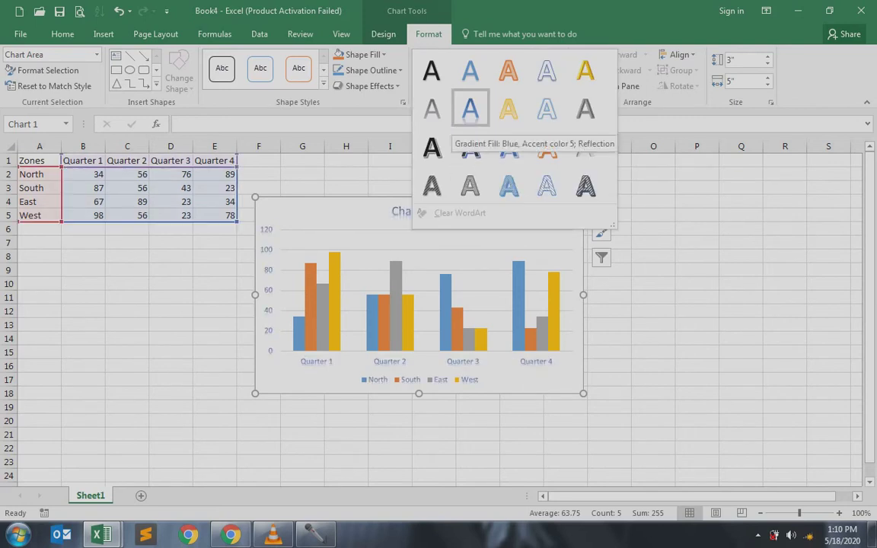
left_click(358, 54)
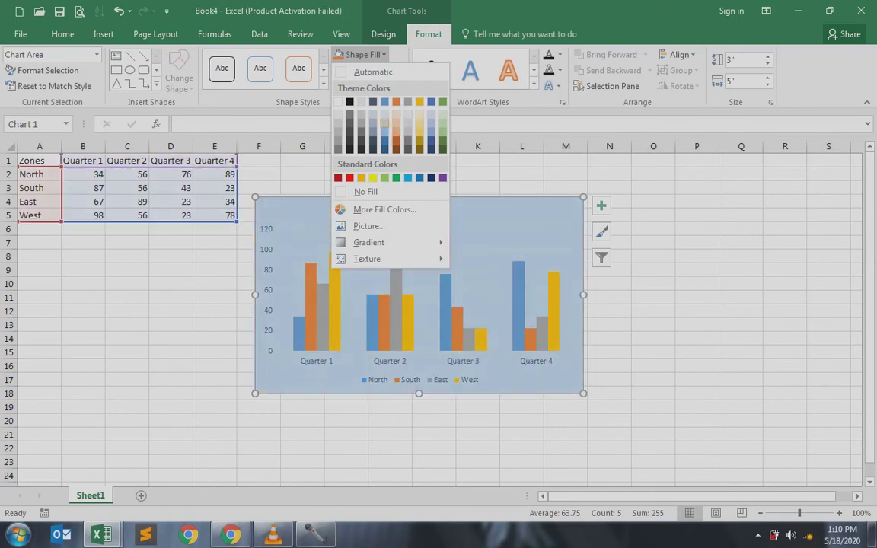
left_click(323, 85)
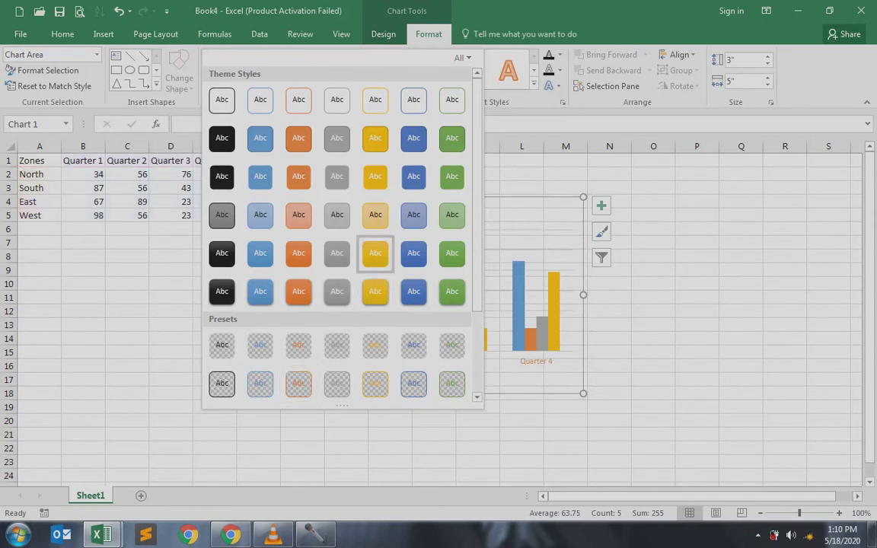
scroll(337, 229, "down", 3)
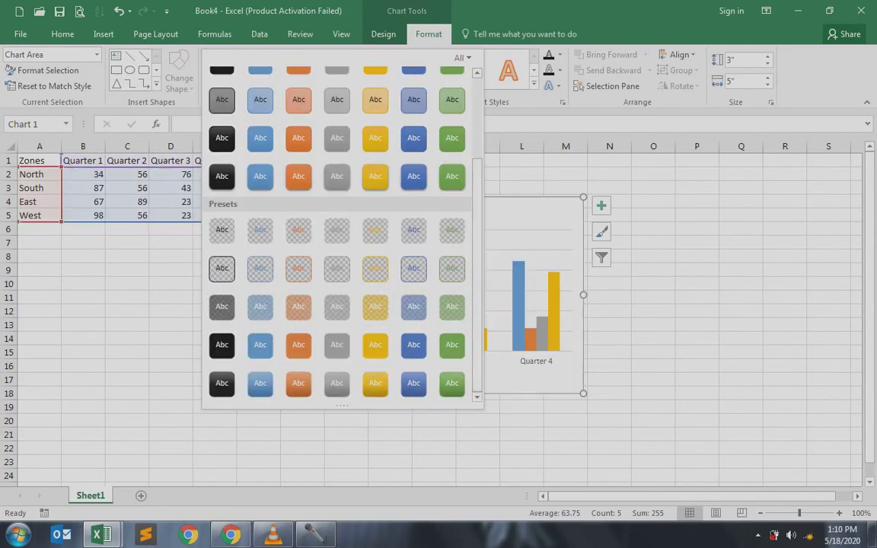
key("Escape")
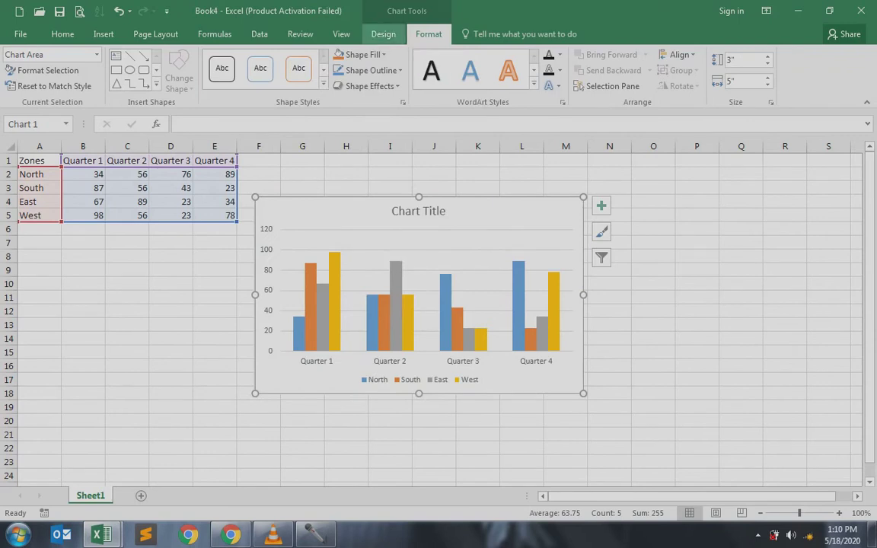
- Compare the chart's design and format options and review the list of chart elements that can be added
left_click(383, 34)
left_click(428, 33)
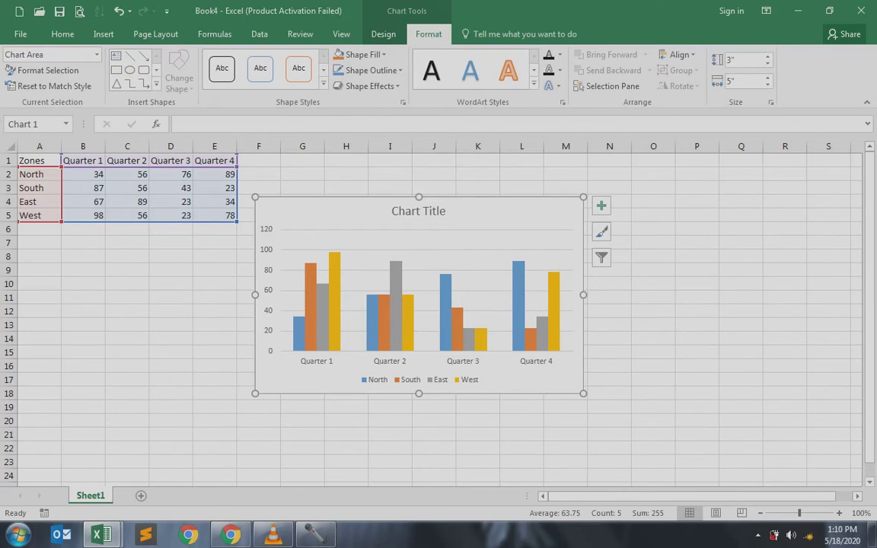
left_click(383, 33)
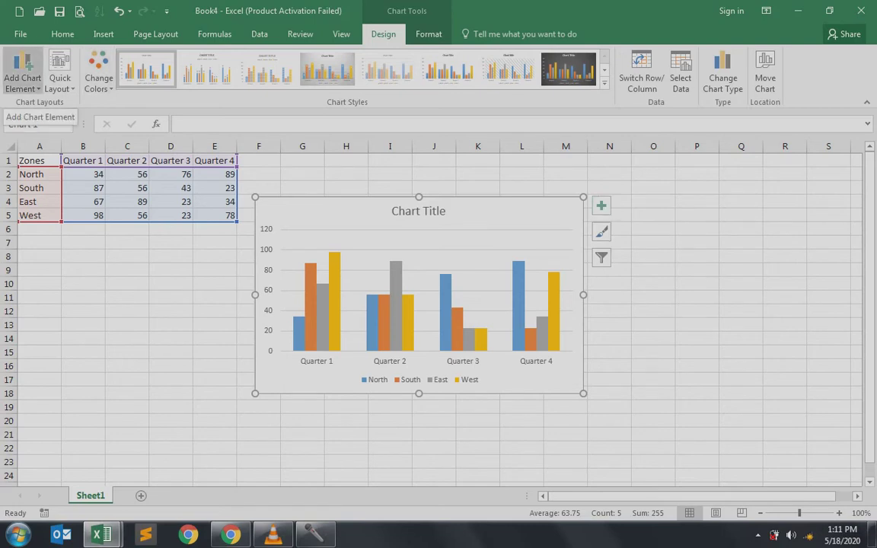
left_click(23, 73)
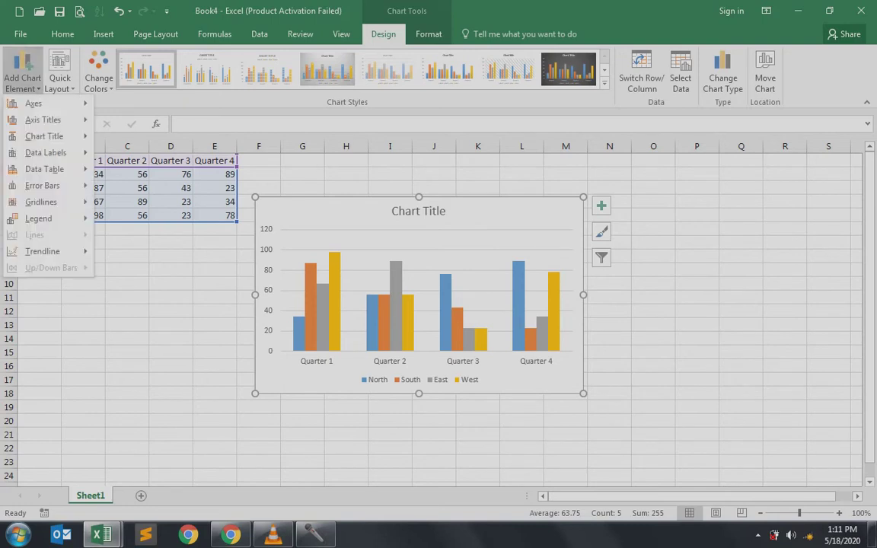
left_click(57, 316)
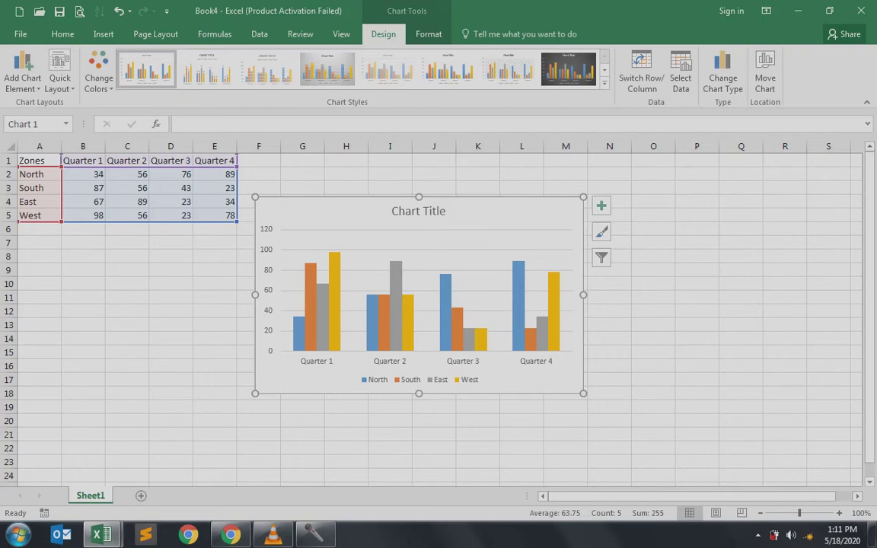
- Hide and redisplay the chart's primary horizontal axis, and do the same with the primary vertical axis
left_click(601, 205)
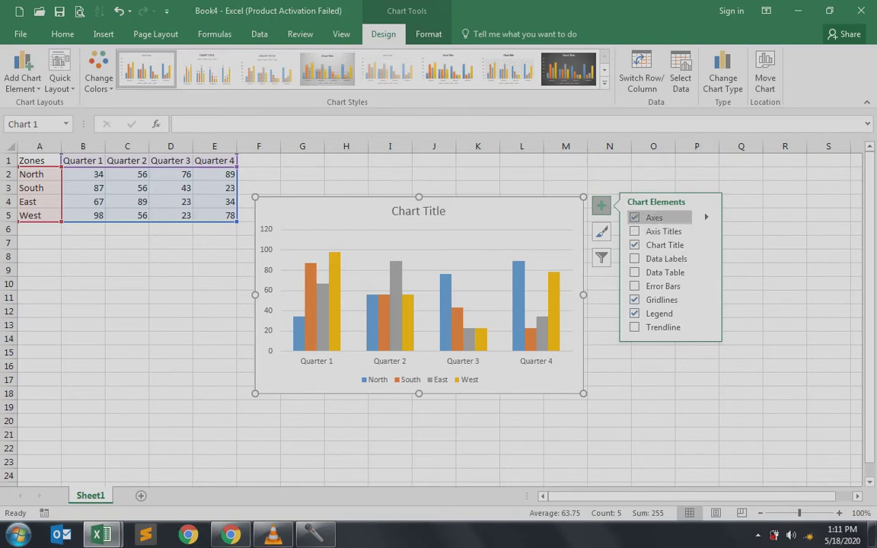
left_click(706, 218)
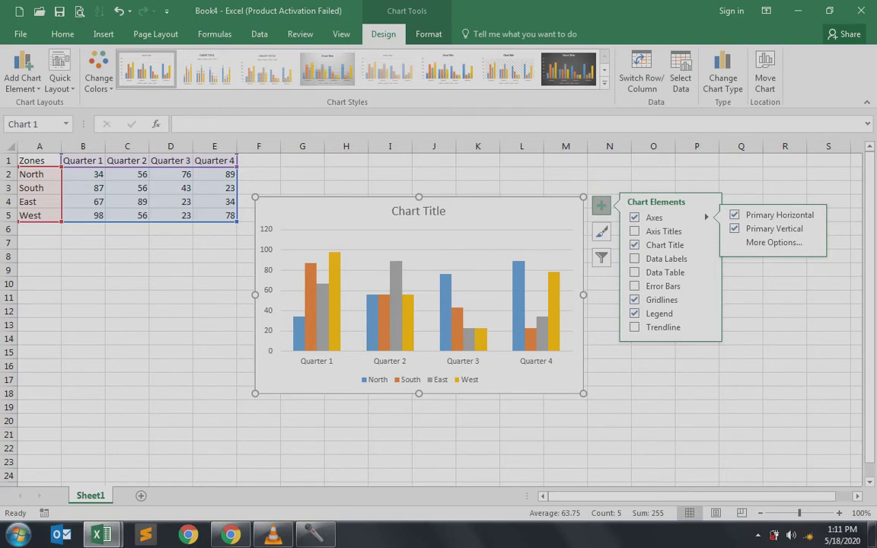
left_click(776, 214)
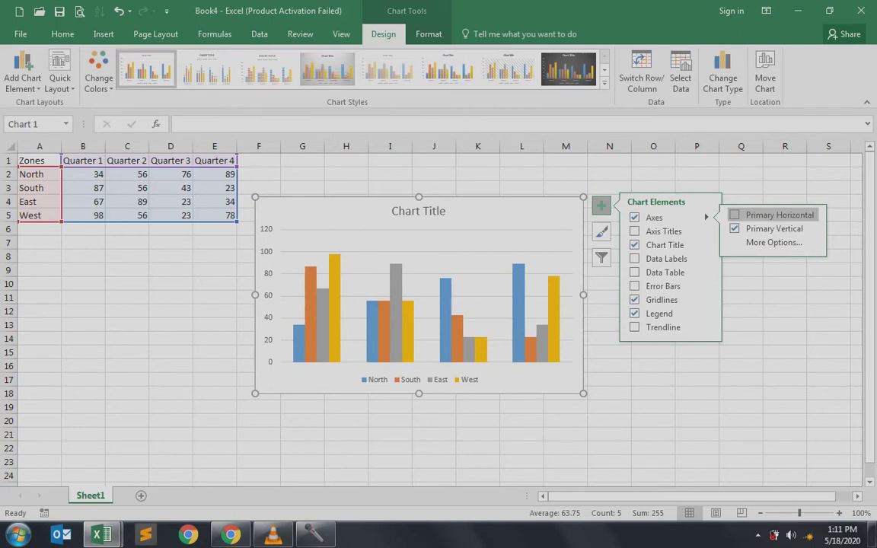
left_click(776, 215)
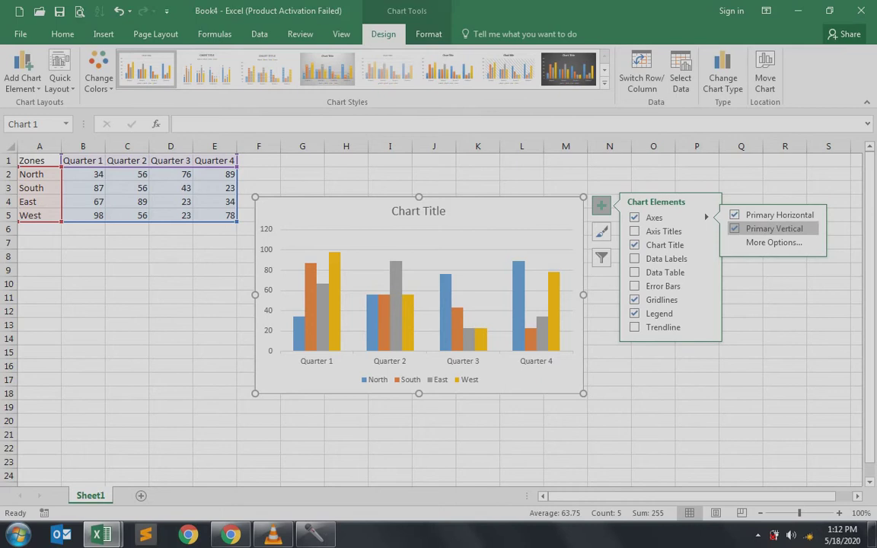
left_click(774, 229)
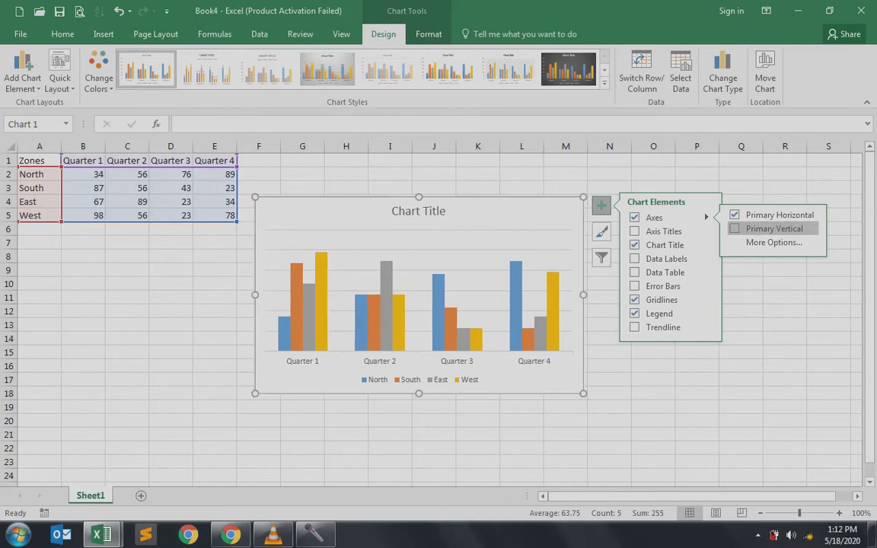
left_click(773, 229)
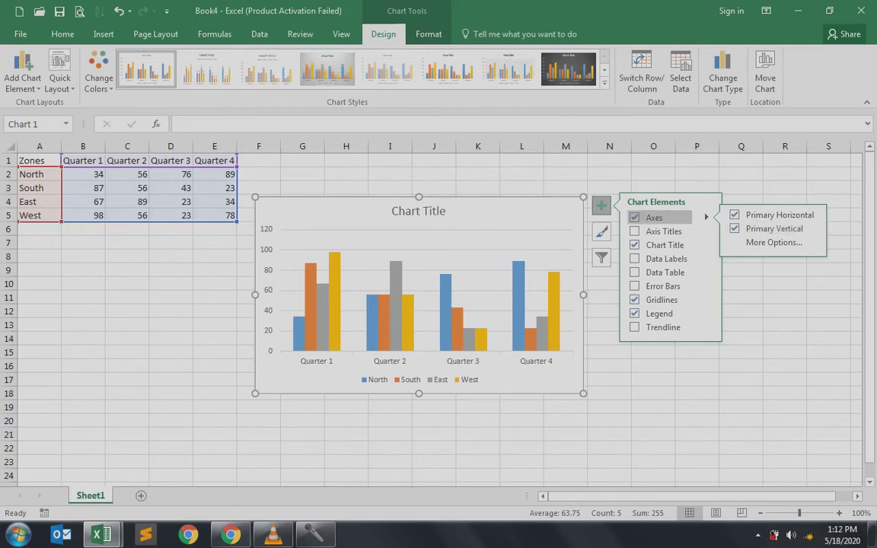
- Turn all of the chart's axes off and back on to see the effect
left_click(634, 217)
left_click(633, 217)
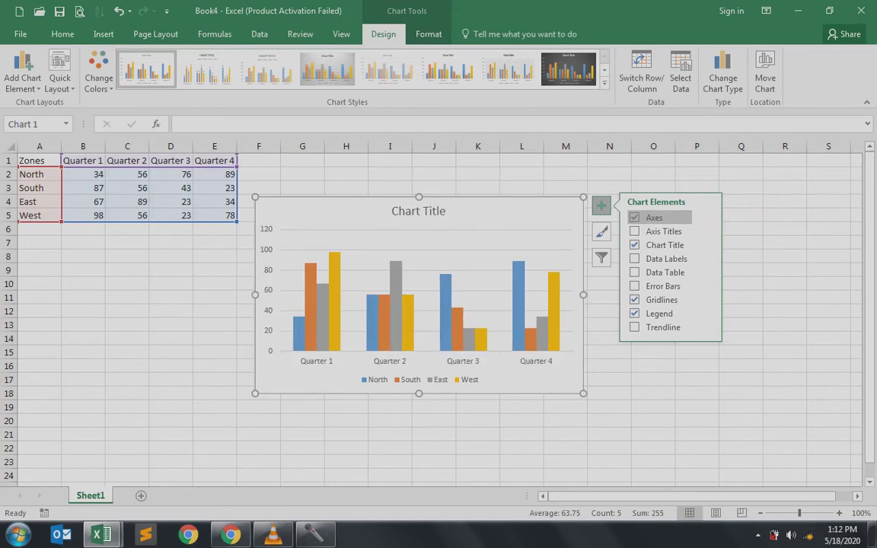
left_click(634, 218)
left_click(634, 217)
- Add axis titles to the chart's primary horizontal and primary vertical axes
left_click(634, 231)
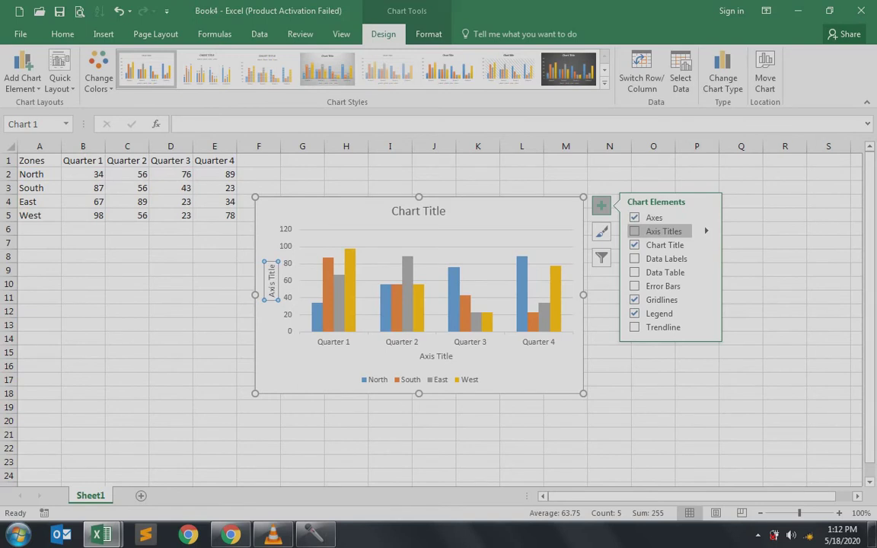
left_click(707, 231)
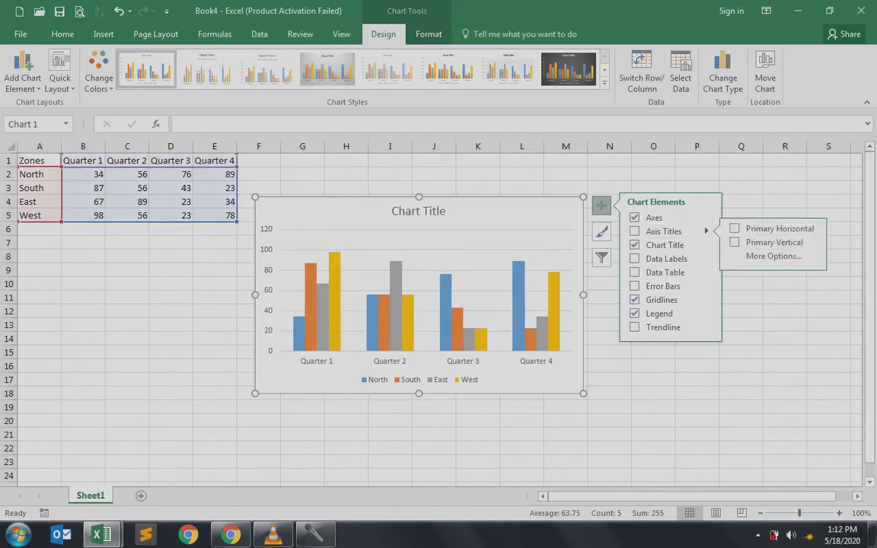
left_click(777, 228)
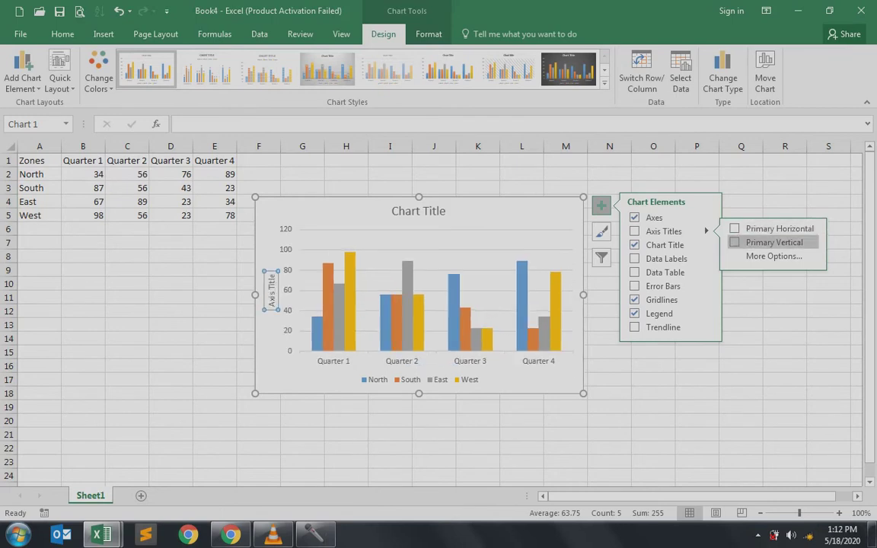
left_click(774, 242)
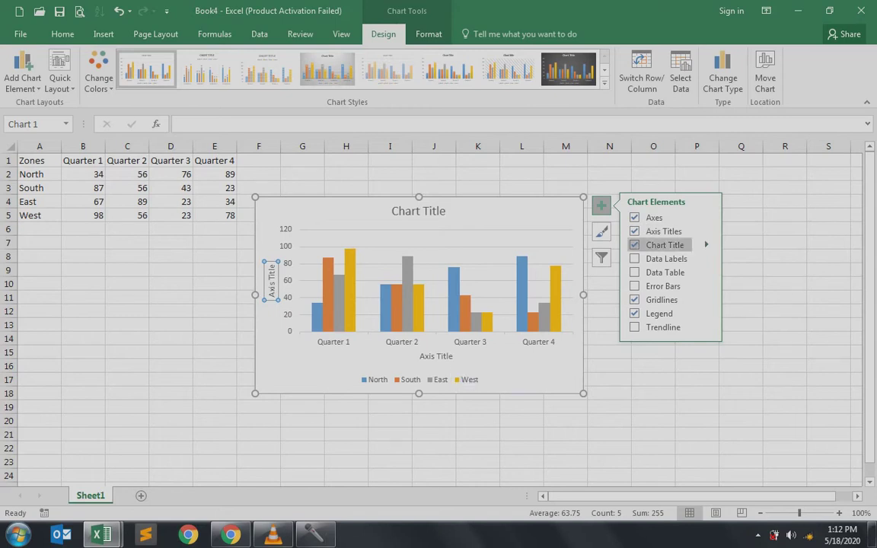
- Set the chart title's position to Above Chart and close the chart element options
left_click(707, 245)
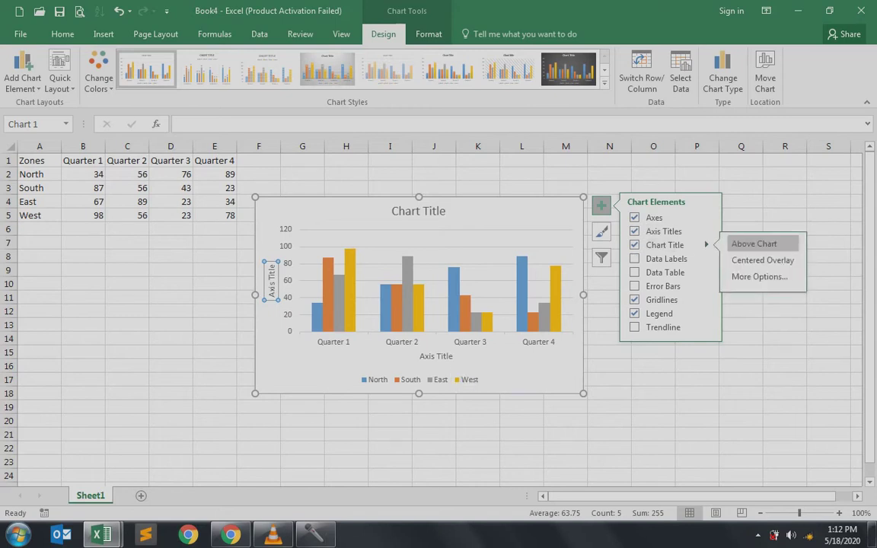
left_click(761, 243)
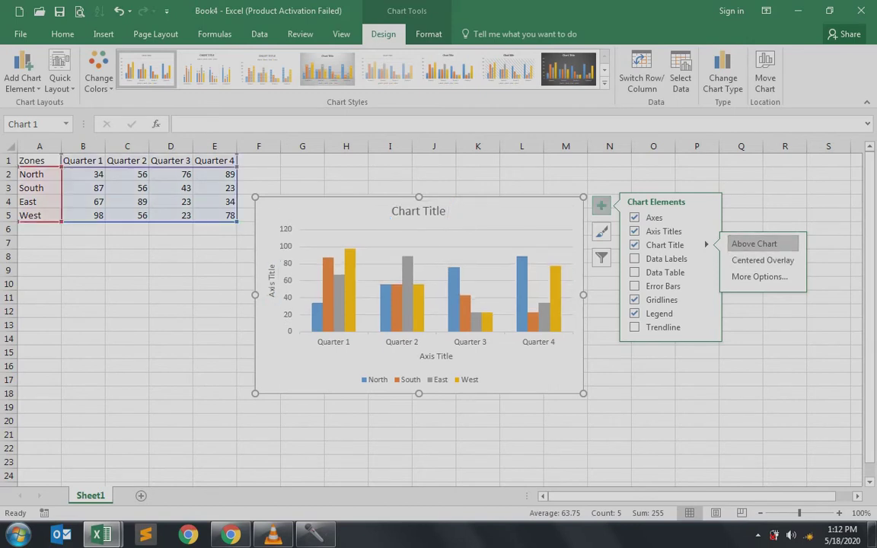
key("Escape")
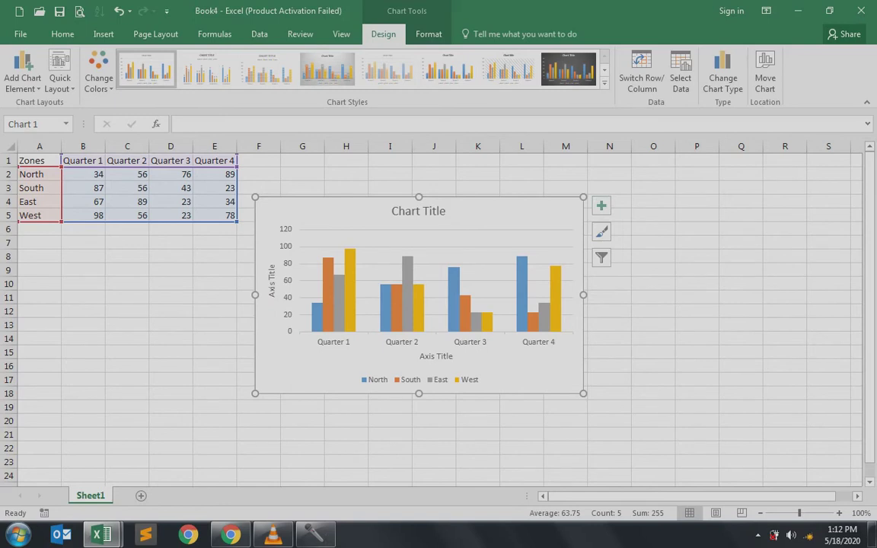
- Change the chart title to "Annual Rainfall of the Year"
left_click(412, 211)
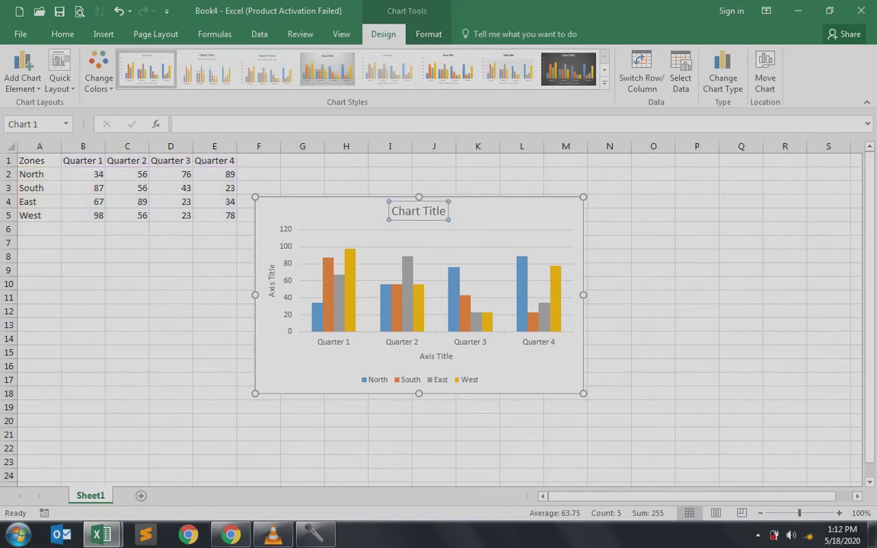
key("ctrl+a")
type("A")
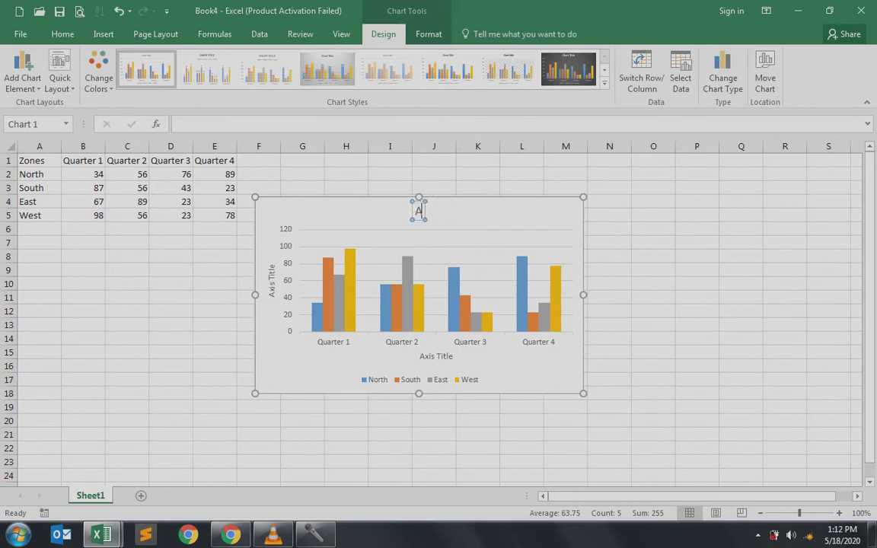
type("nnual R")
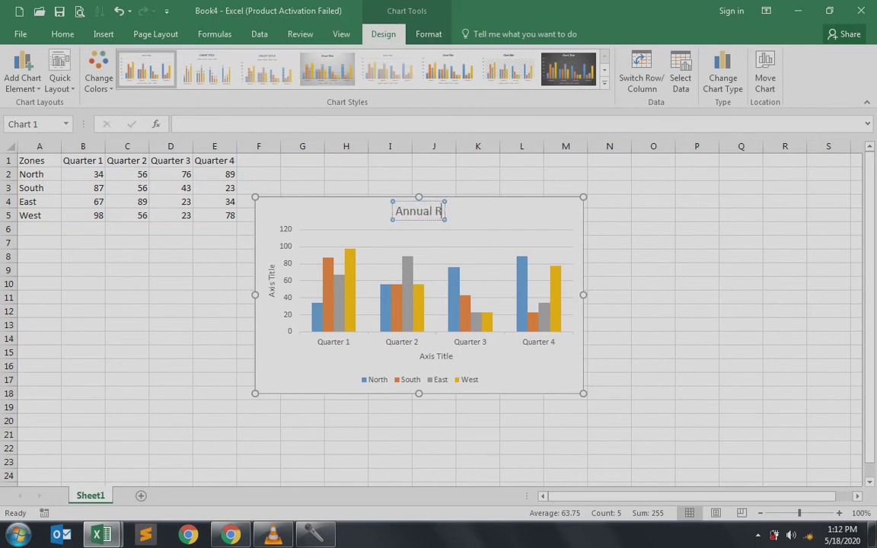
type("ainfall of the")
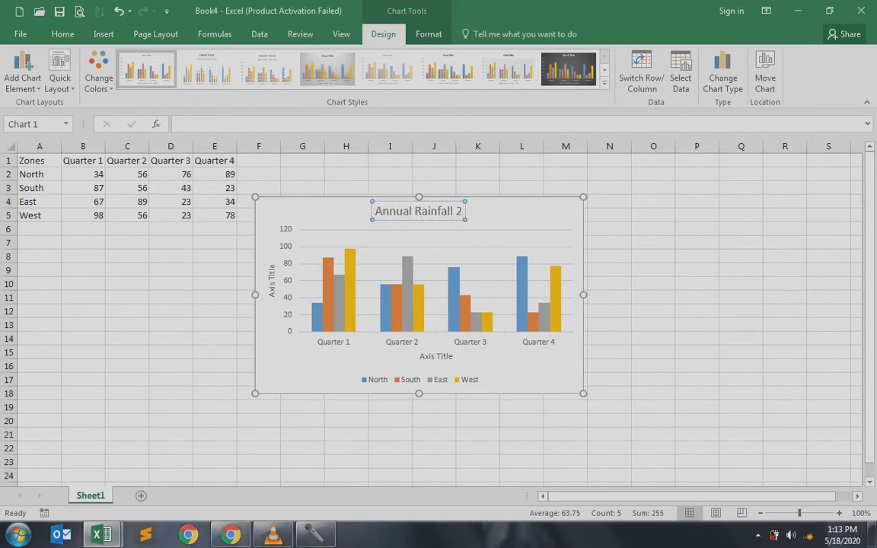
type(" Year")
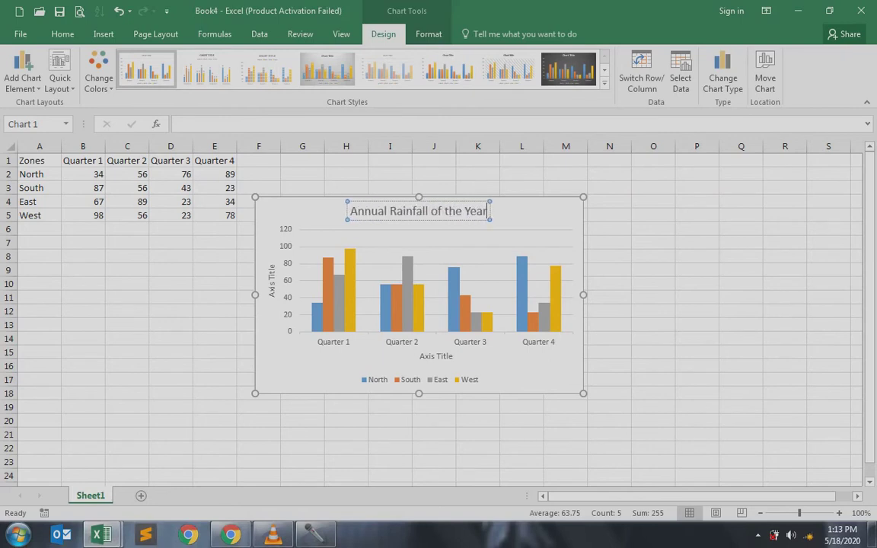
- Change the horizontal axis title to "Quarterly Rainfall"
left_click(436, 355)
left_click(436, 355)
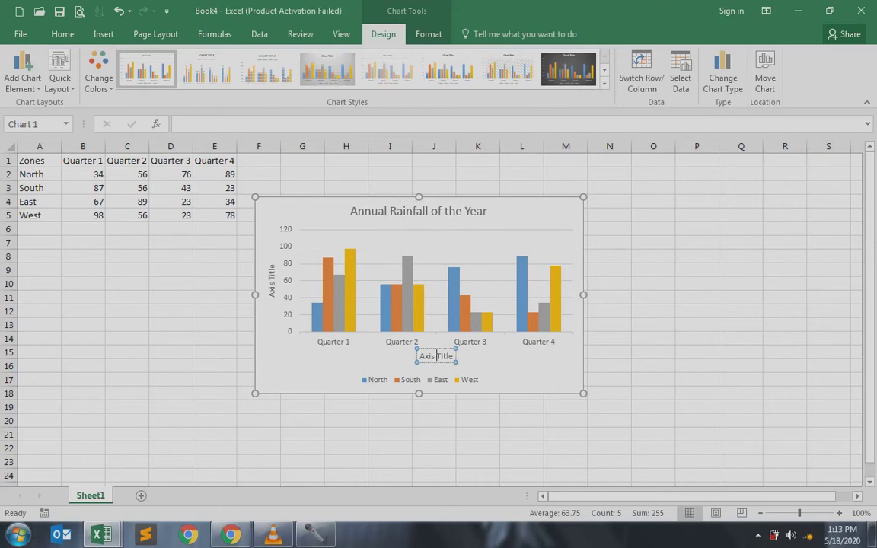
double_click(441, 355)
key("ctrl+a")
type("Quarterly Rainfall")
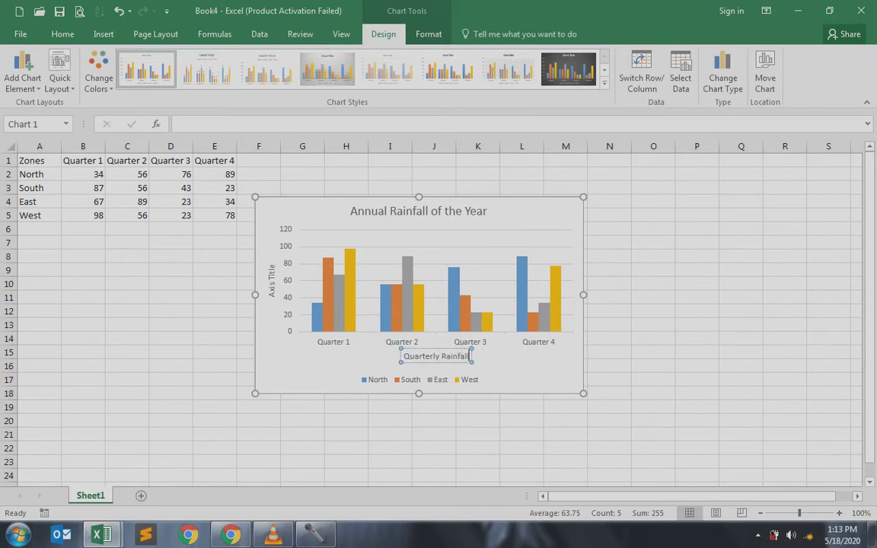
- Change the vertical axis title to "Rainfall (in cms)"
left_click(271, 280)
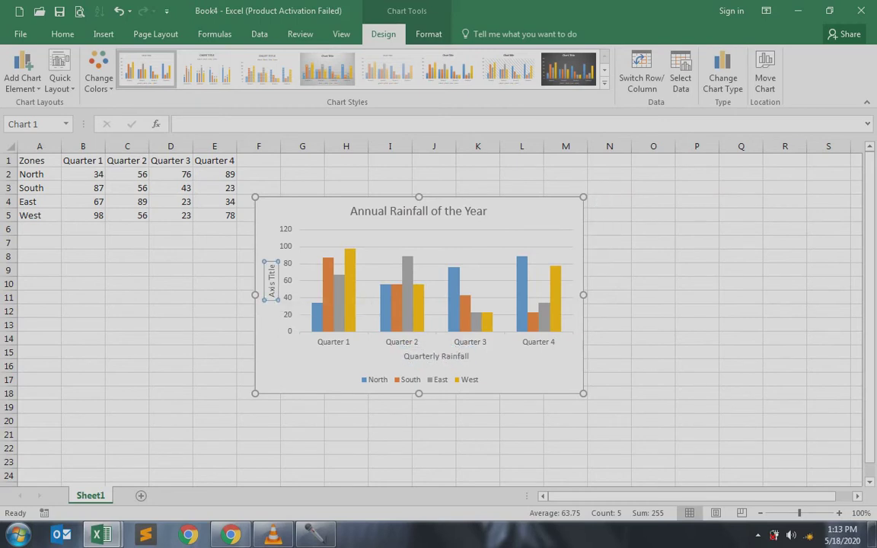
triple_click(271, 275)
type("Rainfall (in cms)")
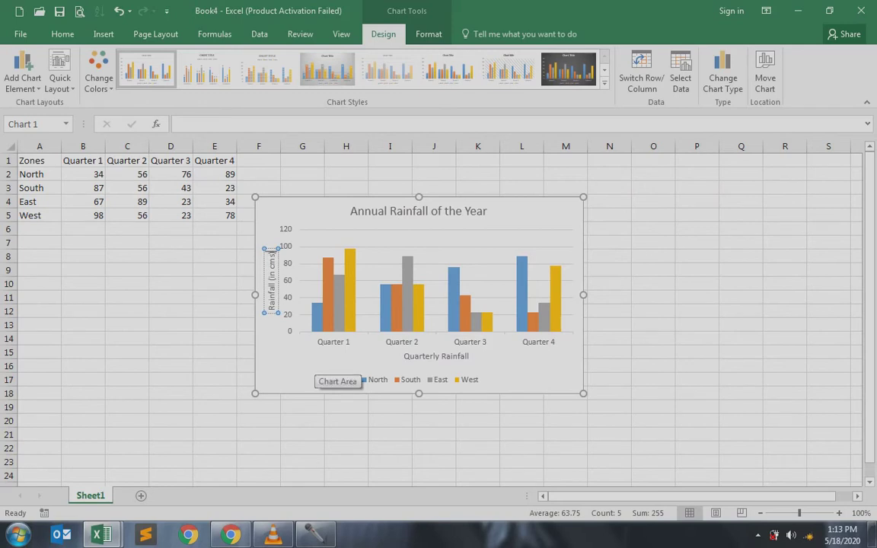
left_click(309, 366)
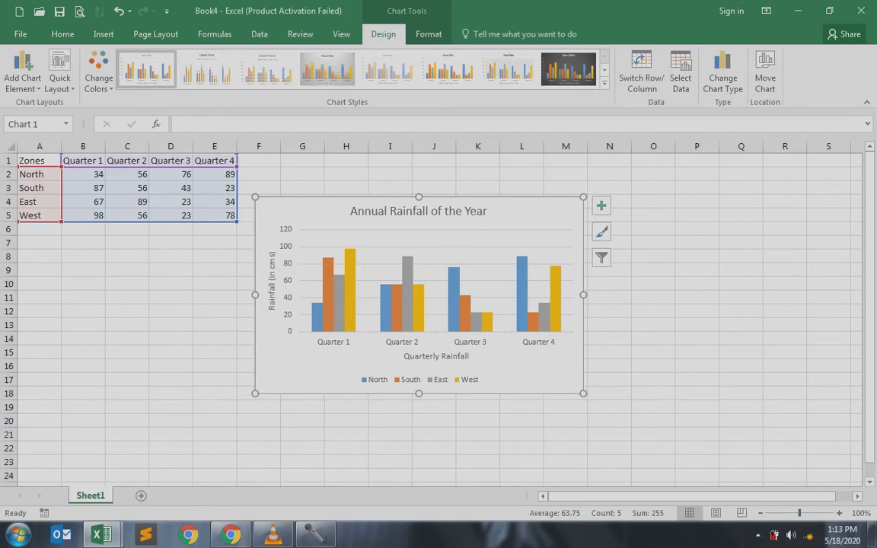
- Add data labels to all of the chart's columns, positioned at Inside End
left_click(601, 206)
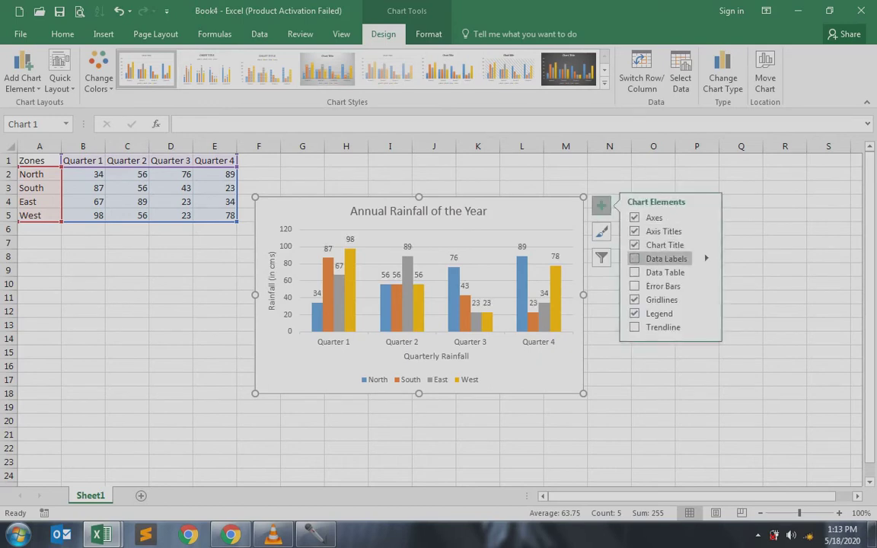
left_click(706, 259)
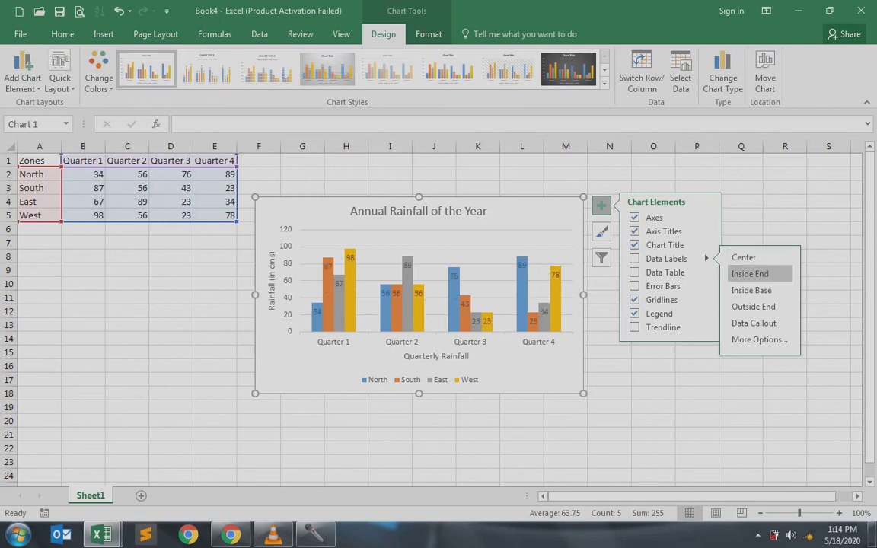
left_click(750, 274)
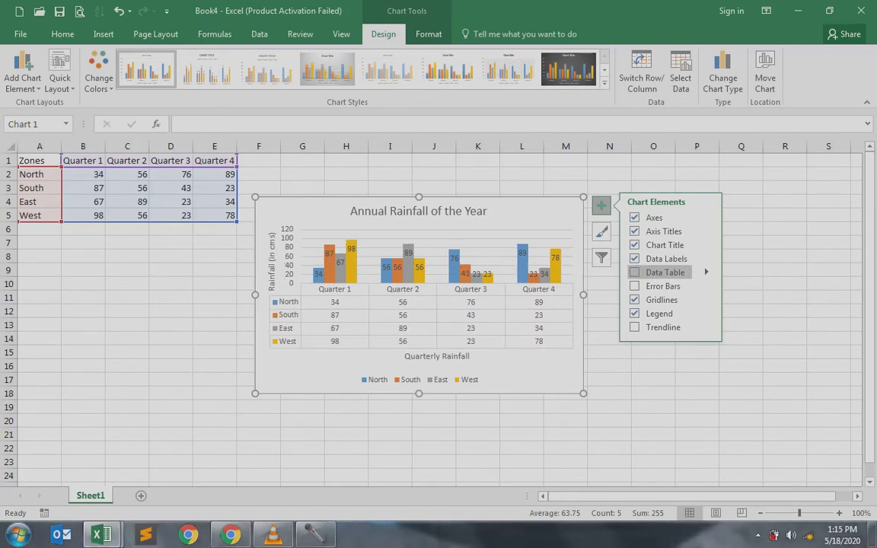
- Preview a data table and error bars on the chart and review the options for each
left_click(705, 272)
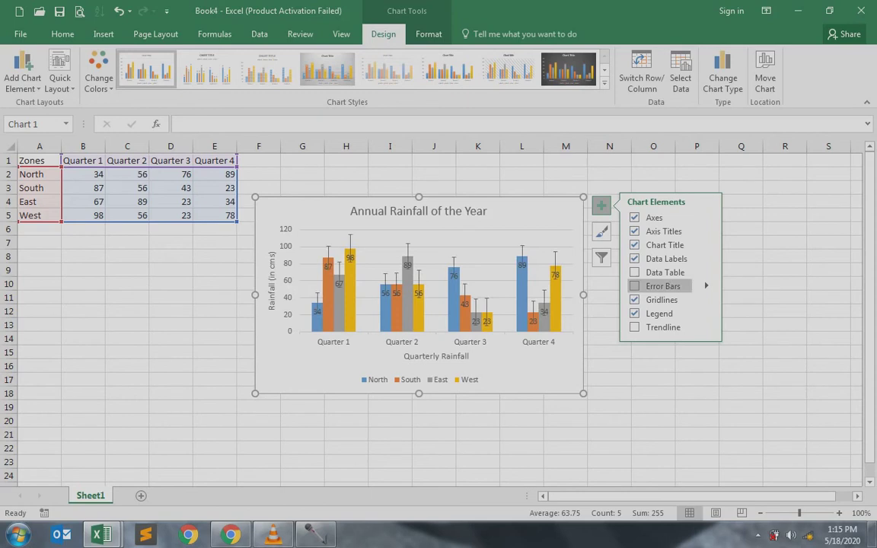
left_click(705, 285)
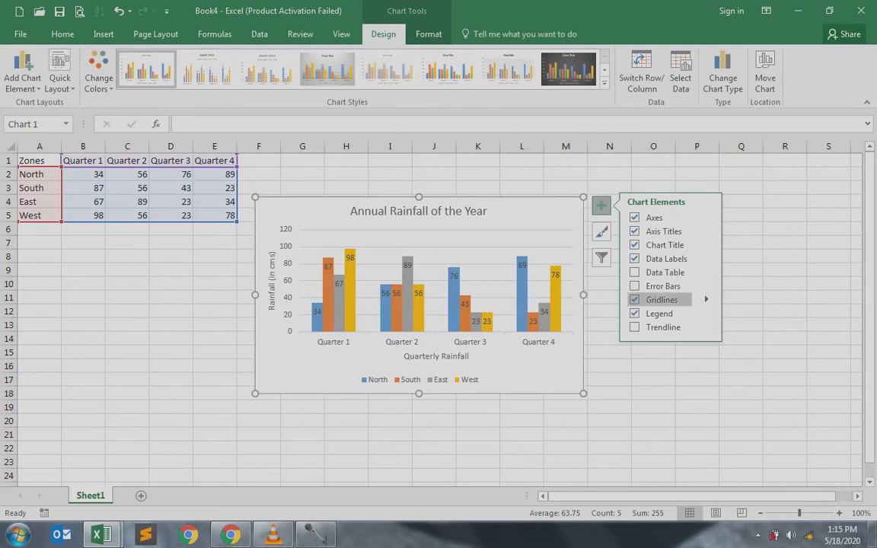
- Try the primary major and minor horizontal gridlines separately and together, and leave all of the chart's gridlines turned off
mouse_move(706, 299)
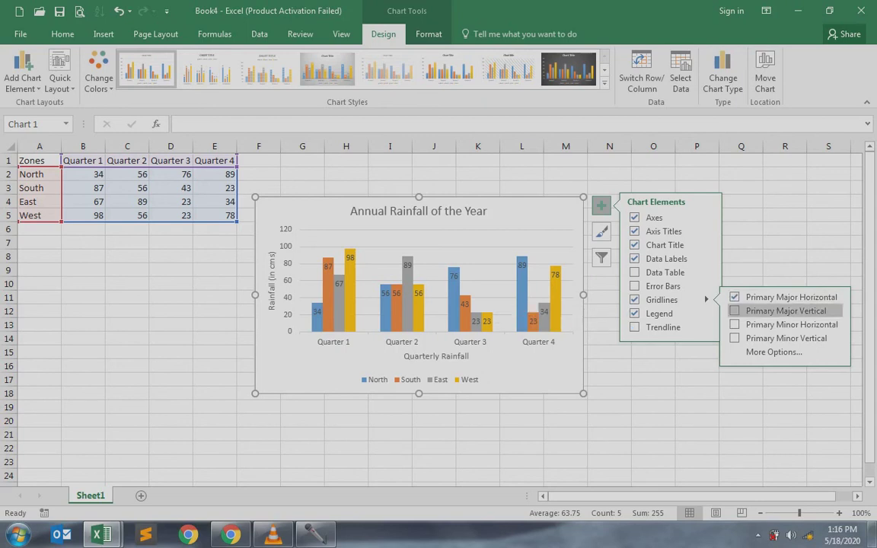
left_click(787, 296)
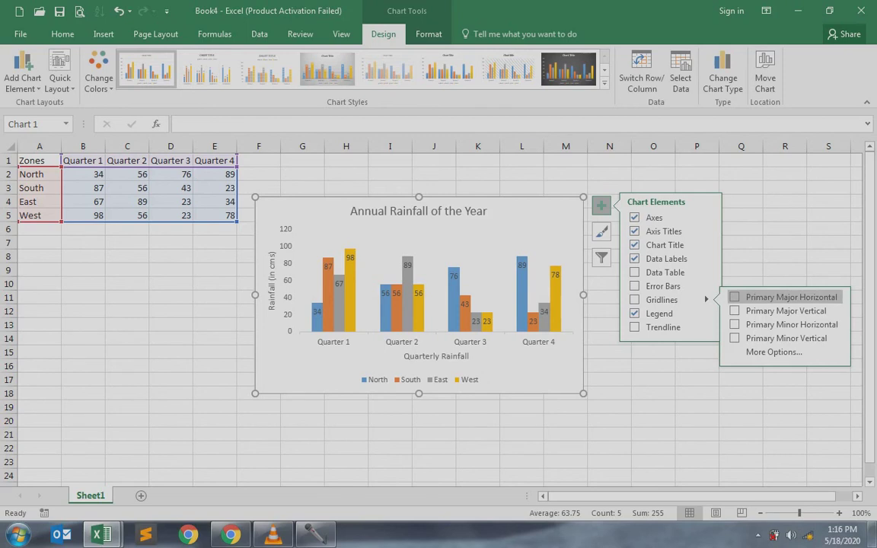
left_click(791, 324)
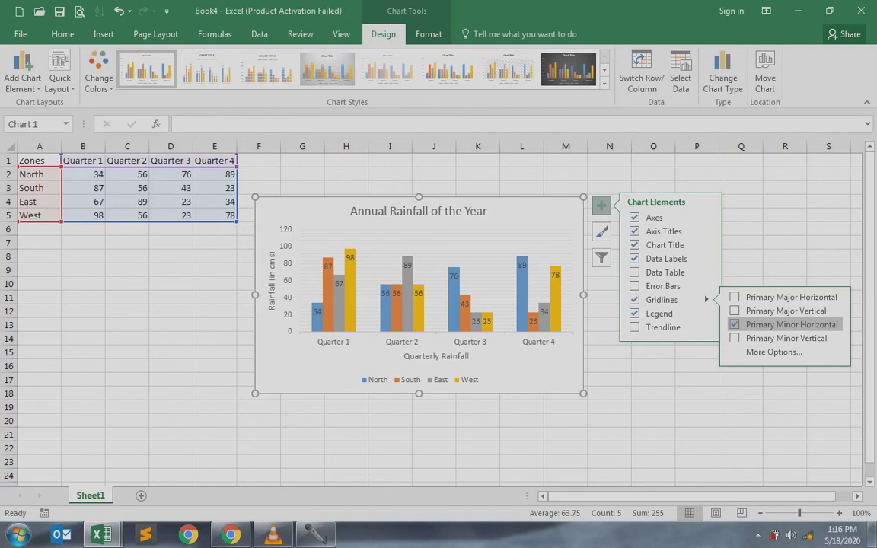
left_click(791, 297)
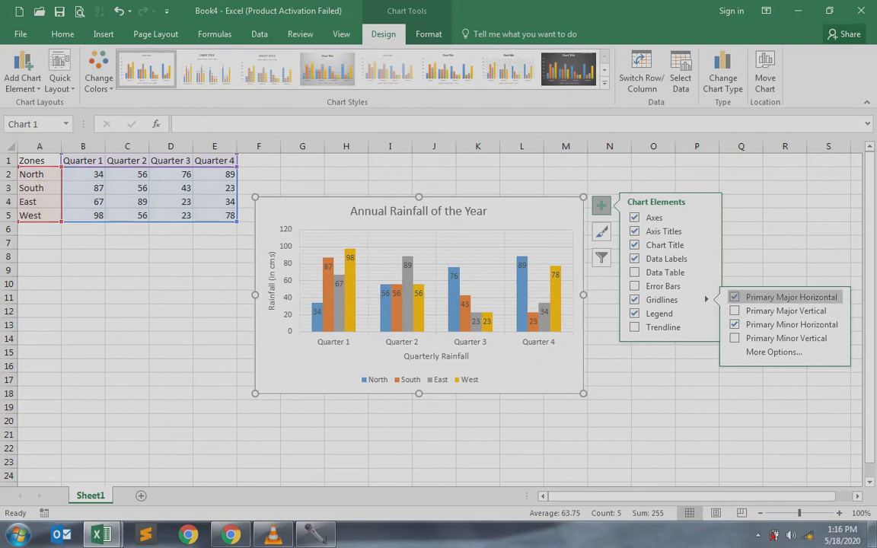
left_click(791, 324)
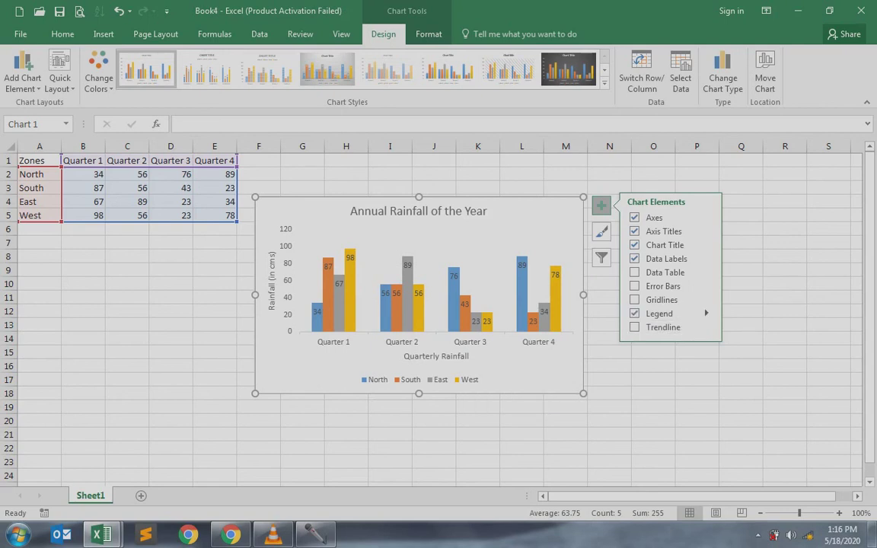
- Add an exponential trendline based on the West series, and remove it again
left_click(706, 313)
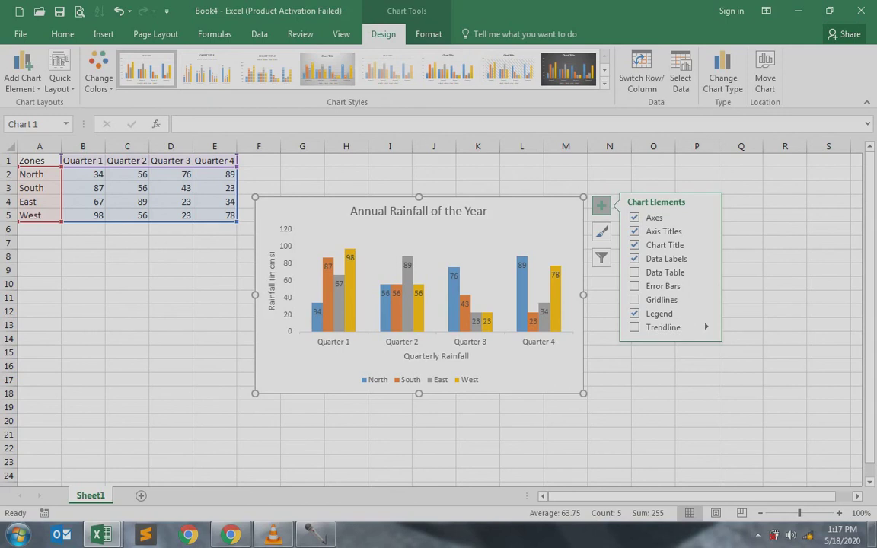
left_click(706, 327)
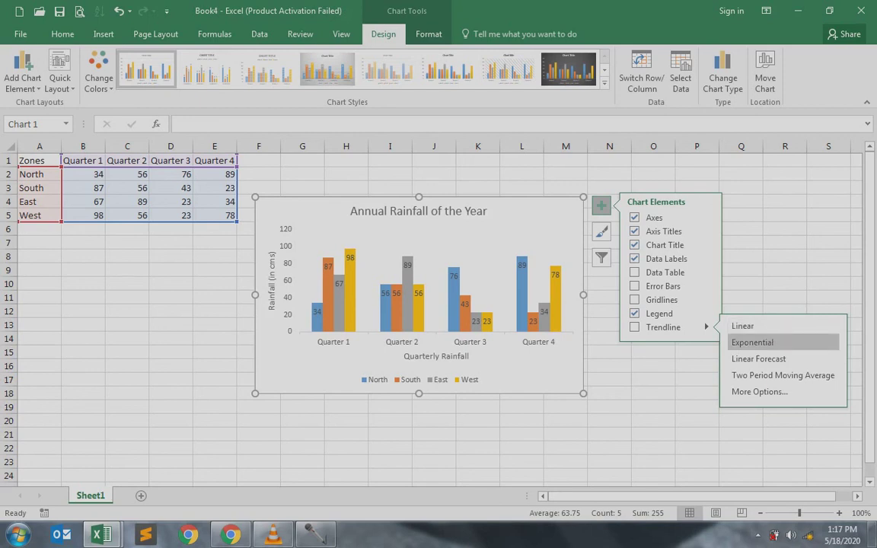
left_click(752, 341)
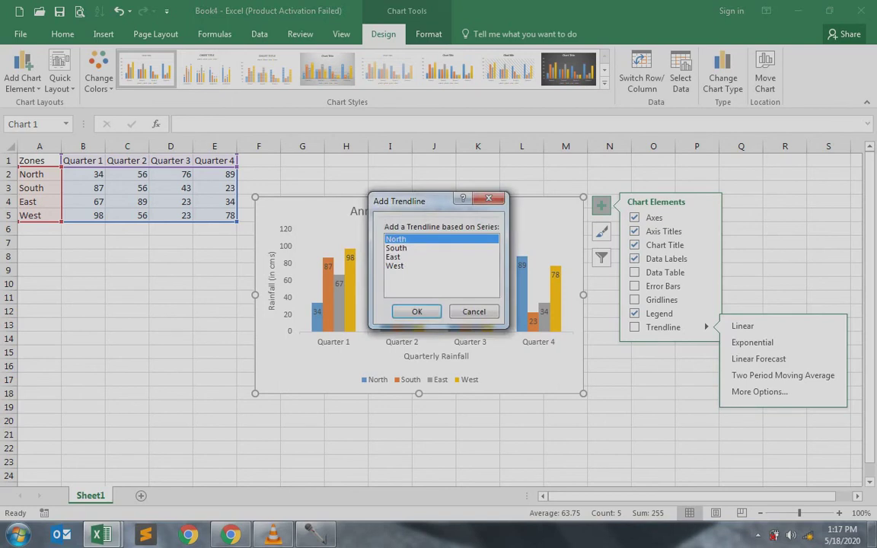
left_click(396, 266)
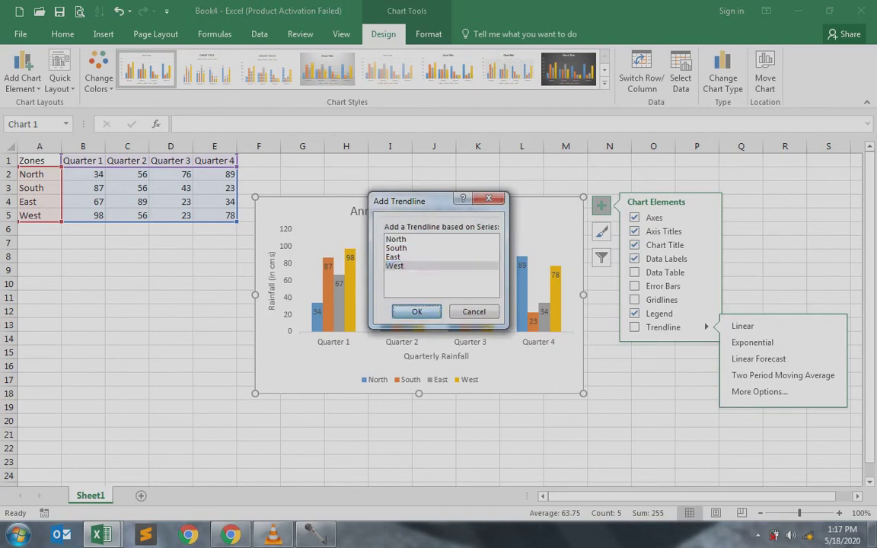
left_click(416, 311)
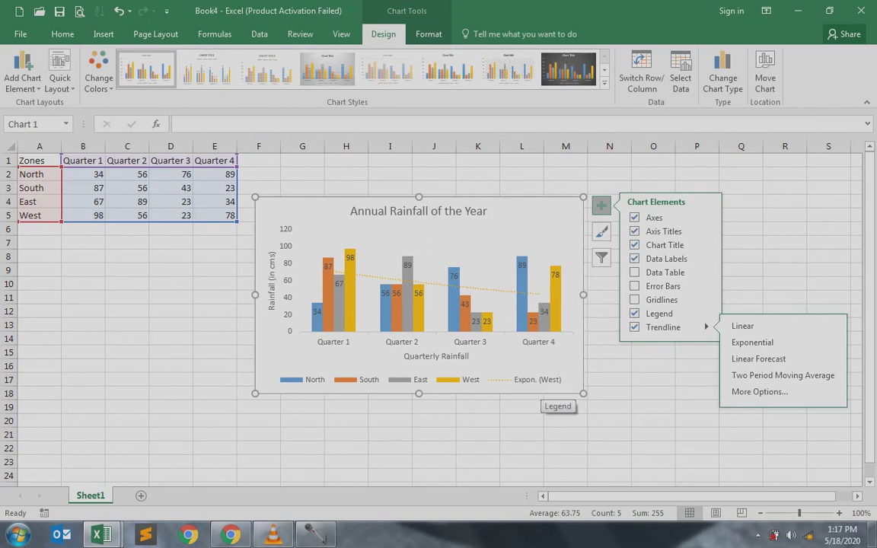
left_click(634, 327)
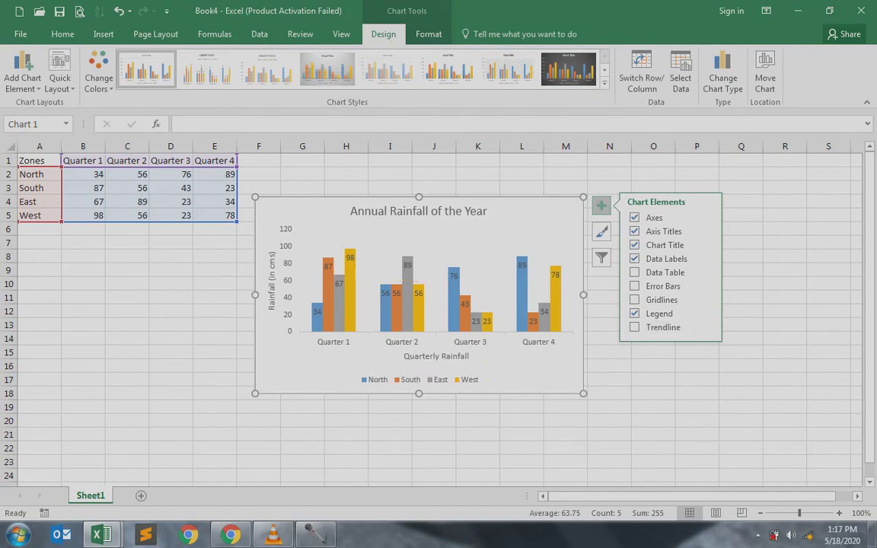
key("Escape")
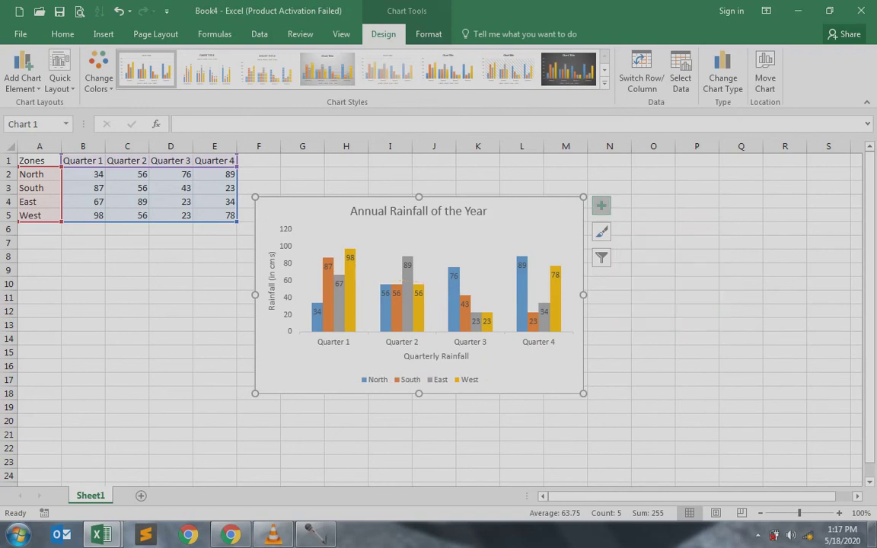